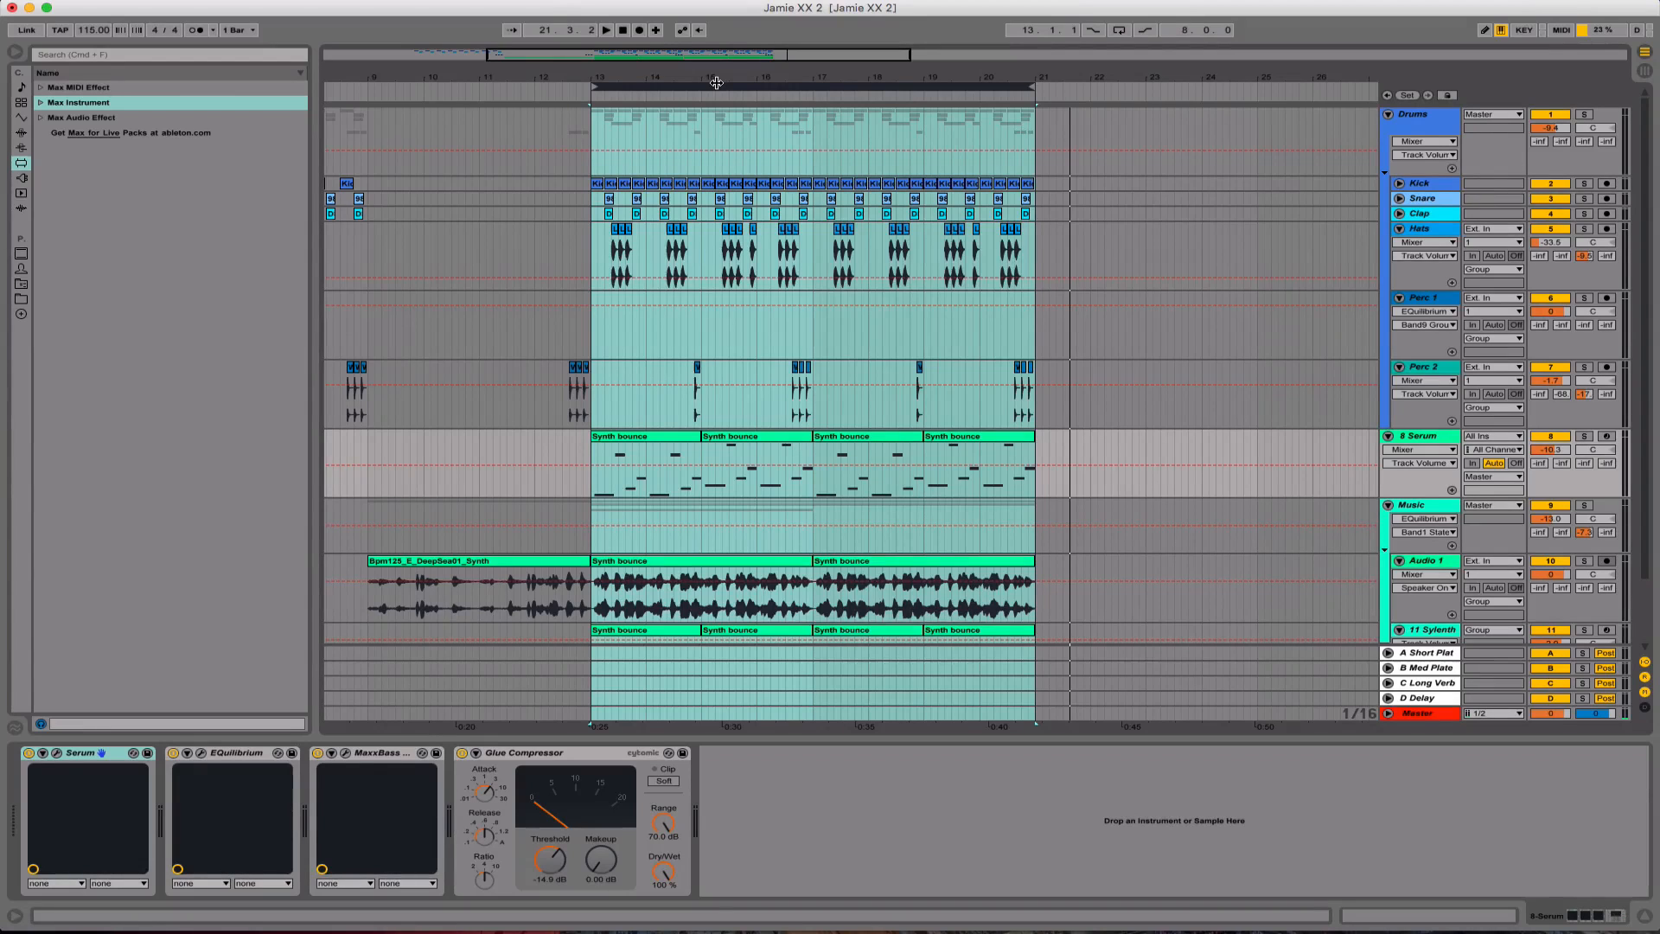
Play the section from bar 13 to 21, and audition the Drums group soloed
key(space)
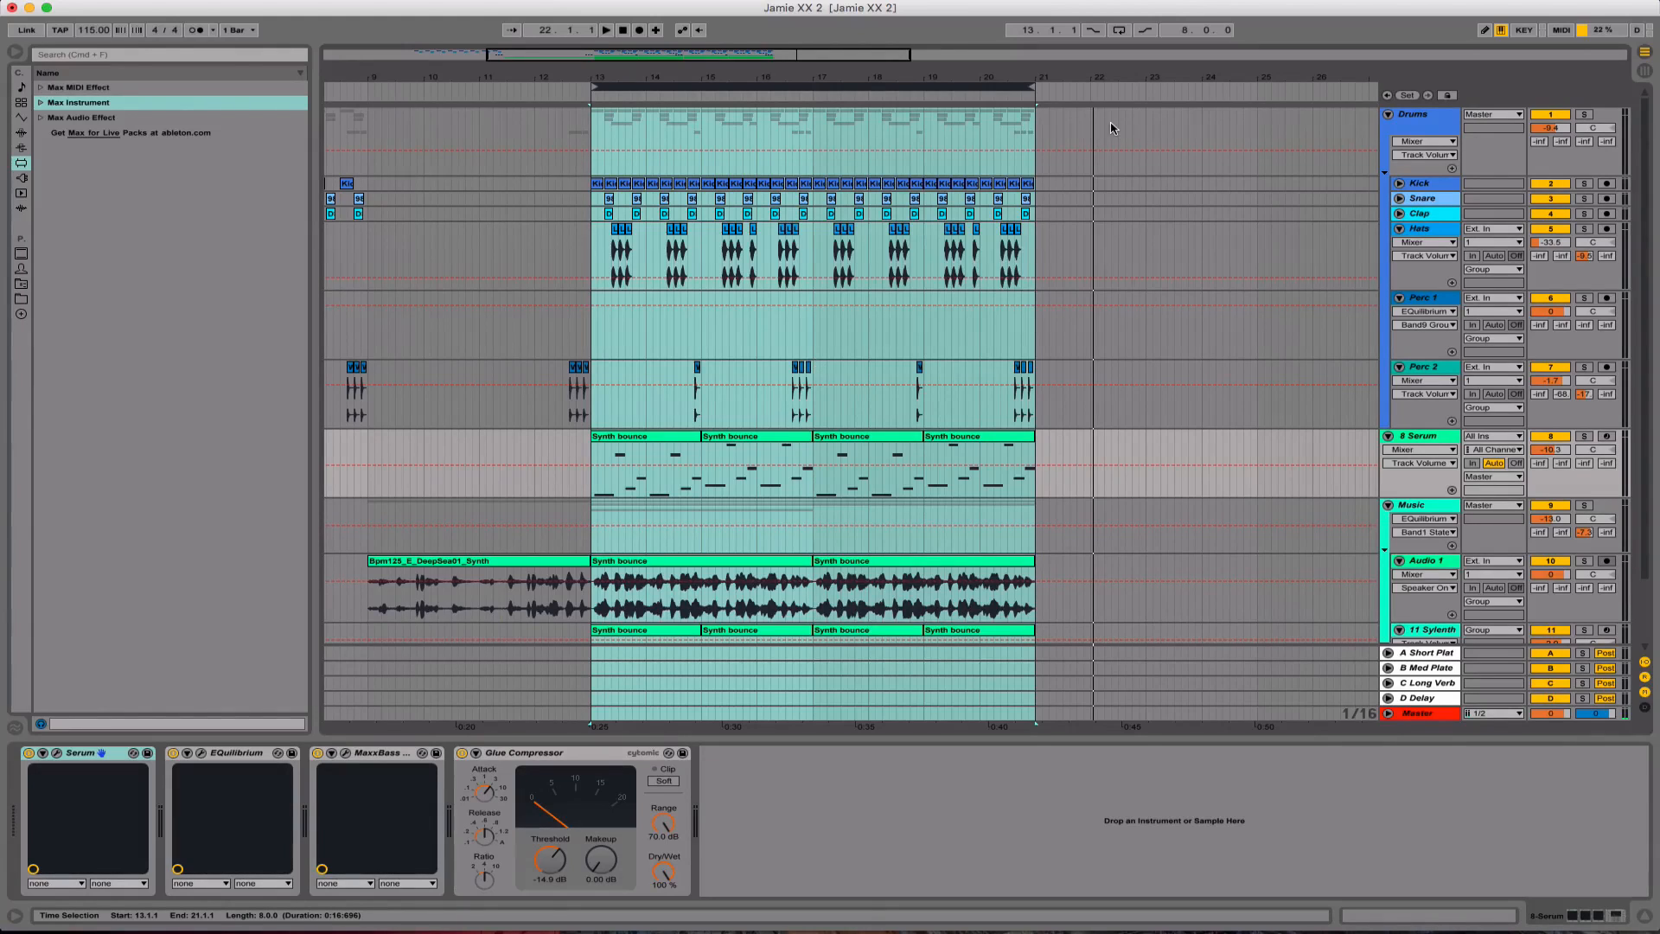
click(1414, 114)
key(space)
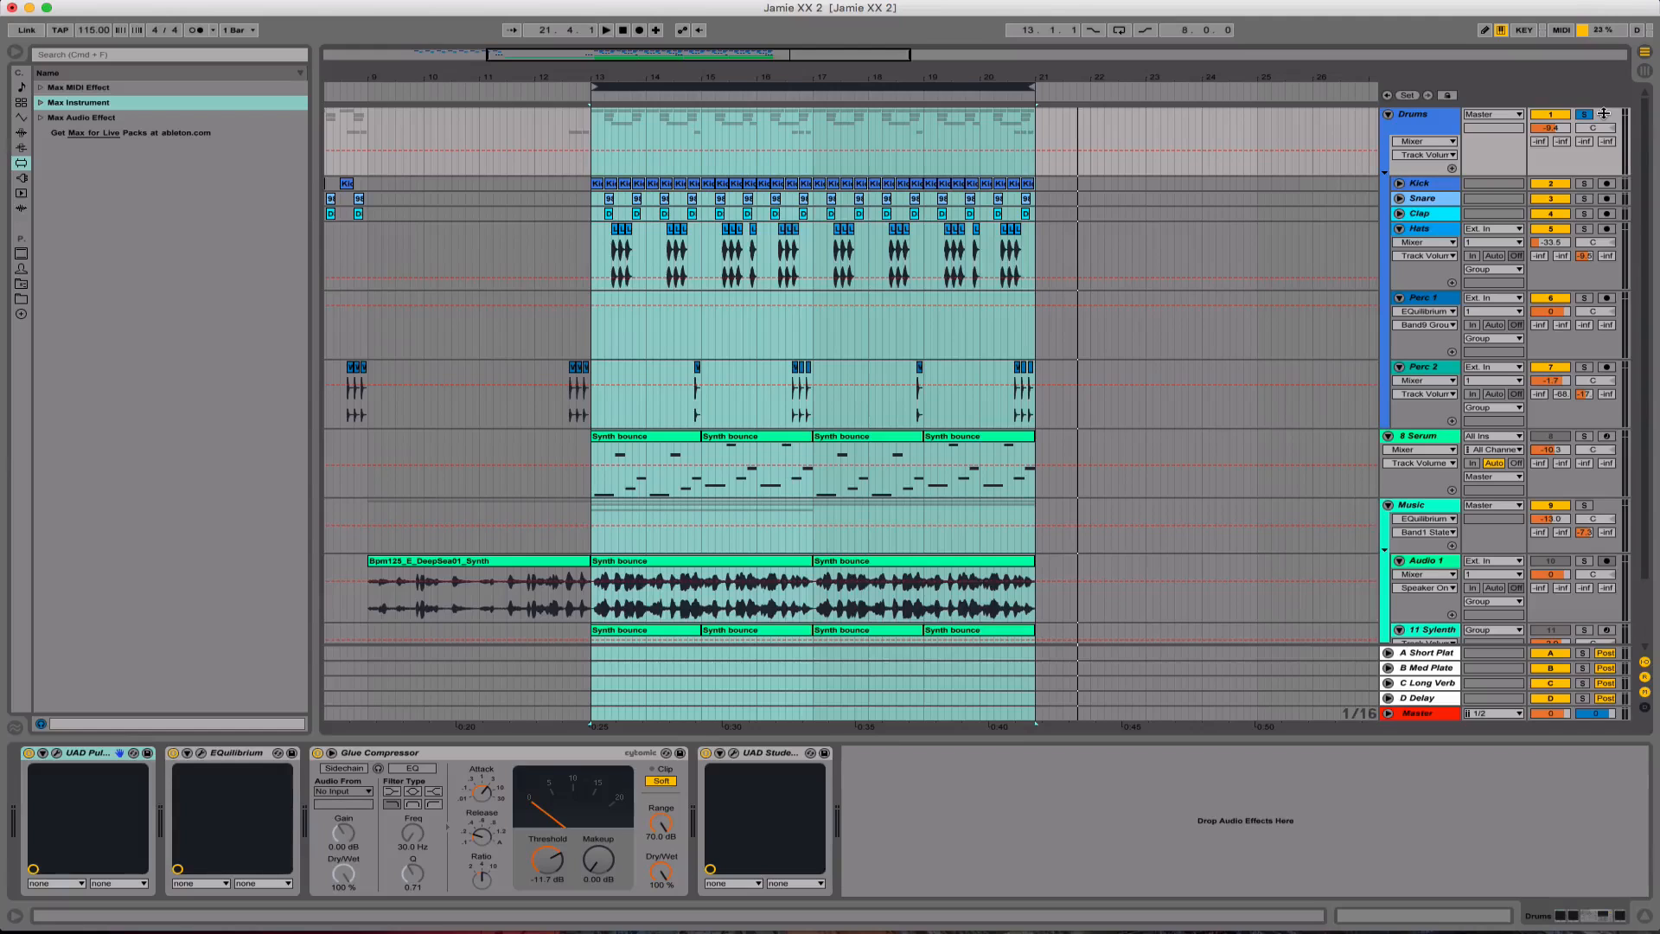
Open the UAD Pultec EQP-1A on the Kick track to examine its boost and attenuation settings
click(1427, 183)
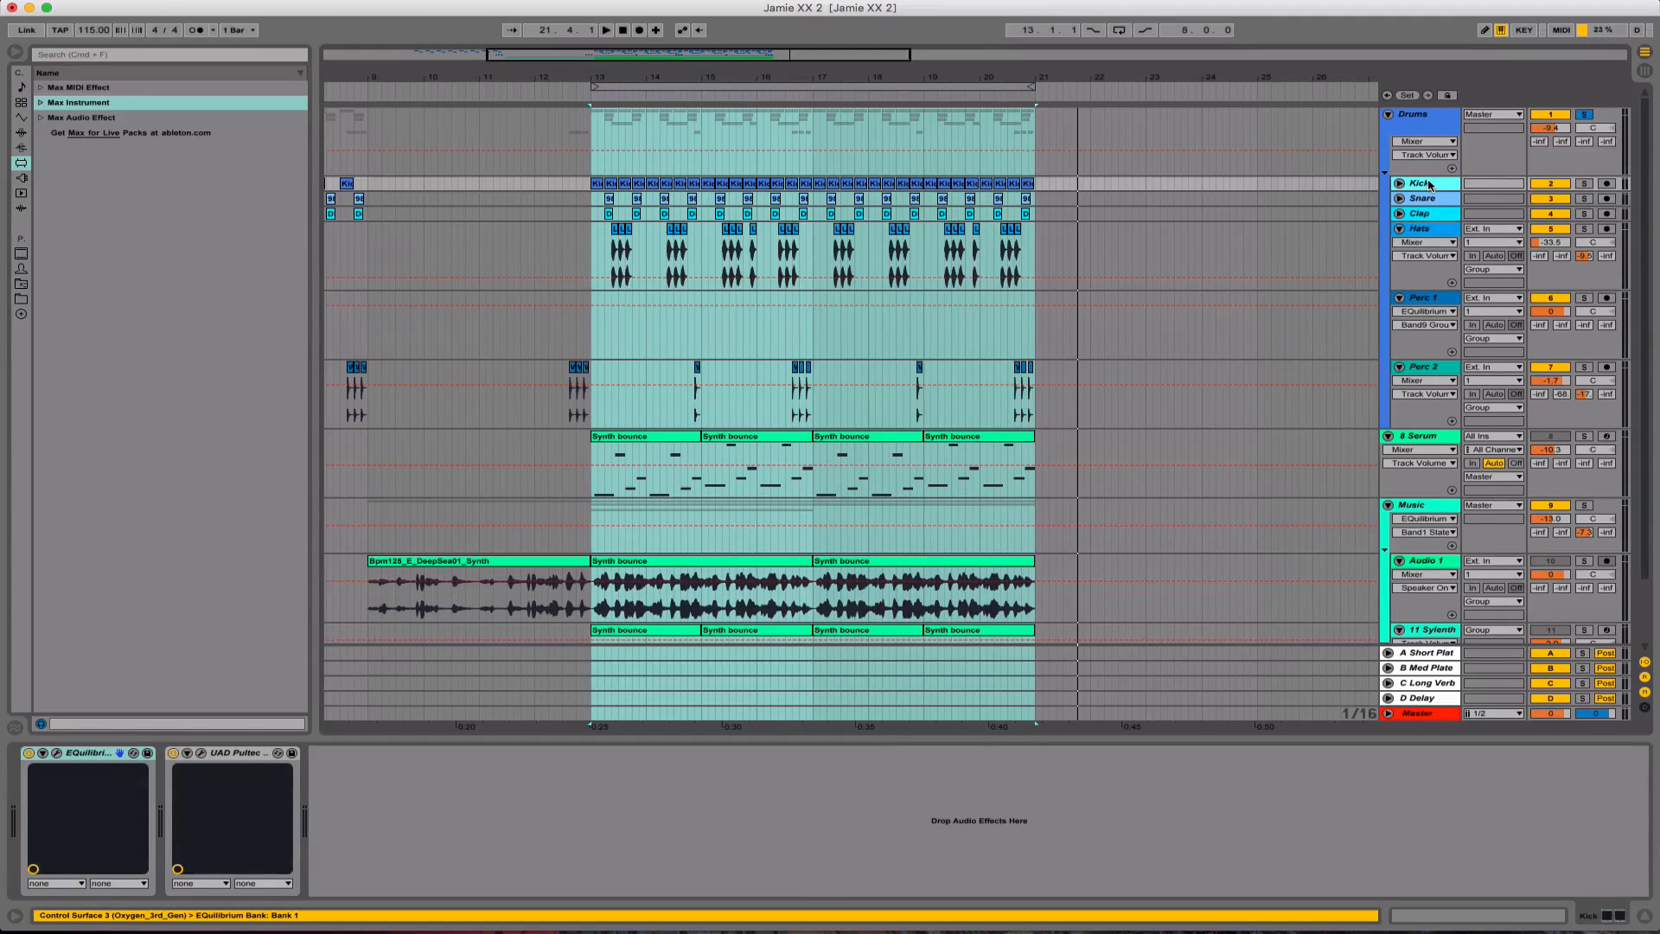
click(201, 753)
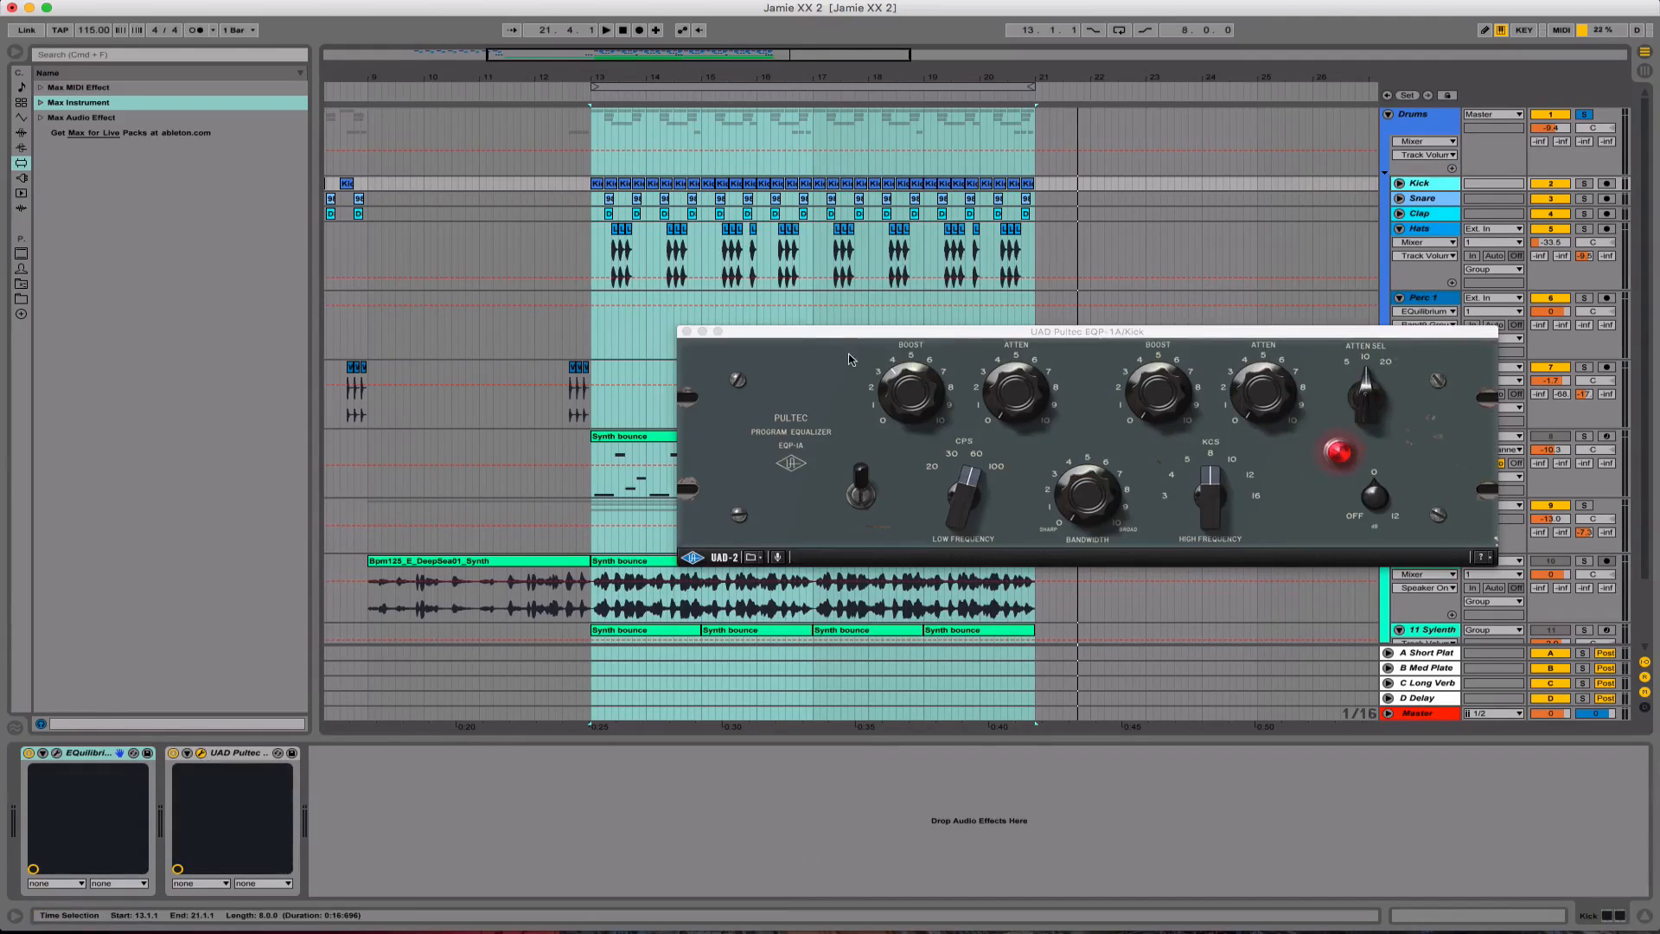
drag(848, 332, 691, 288)
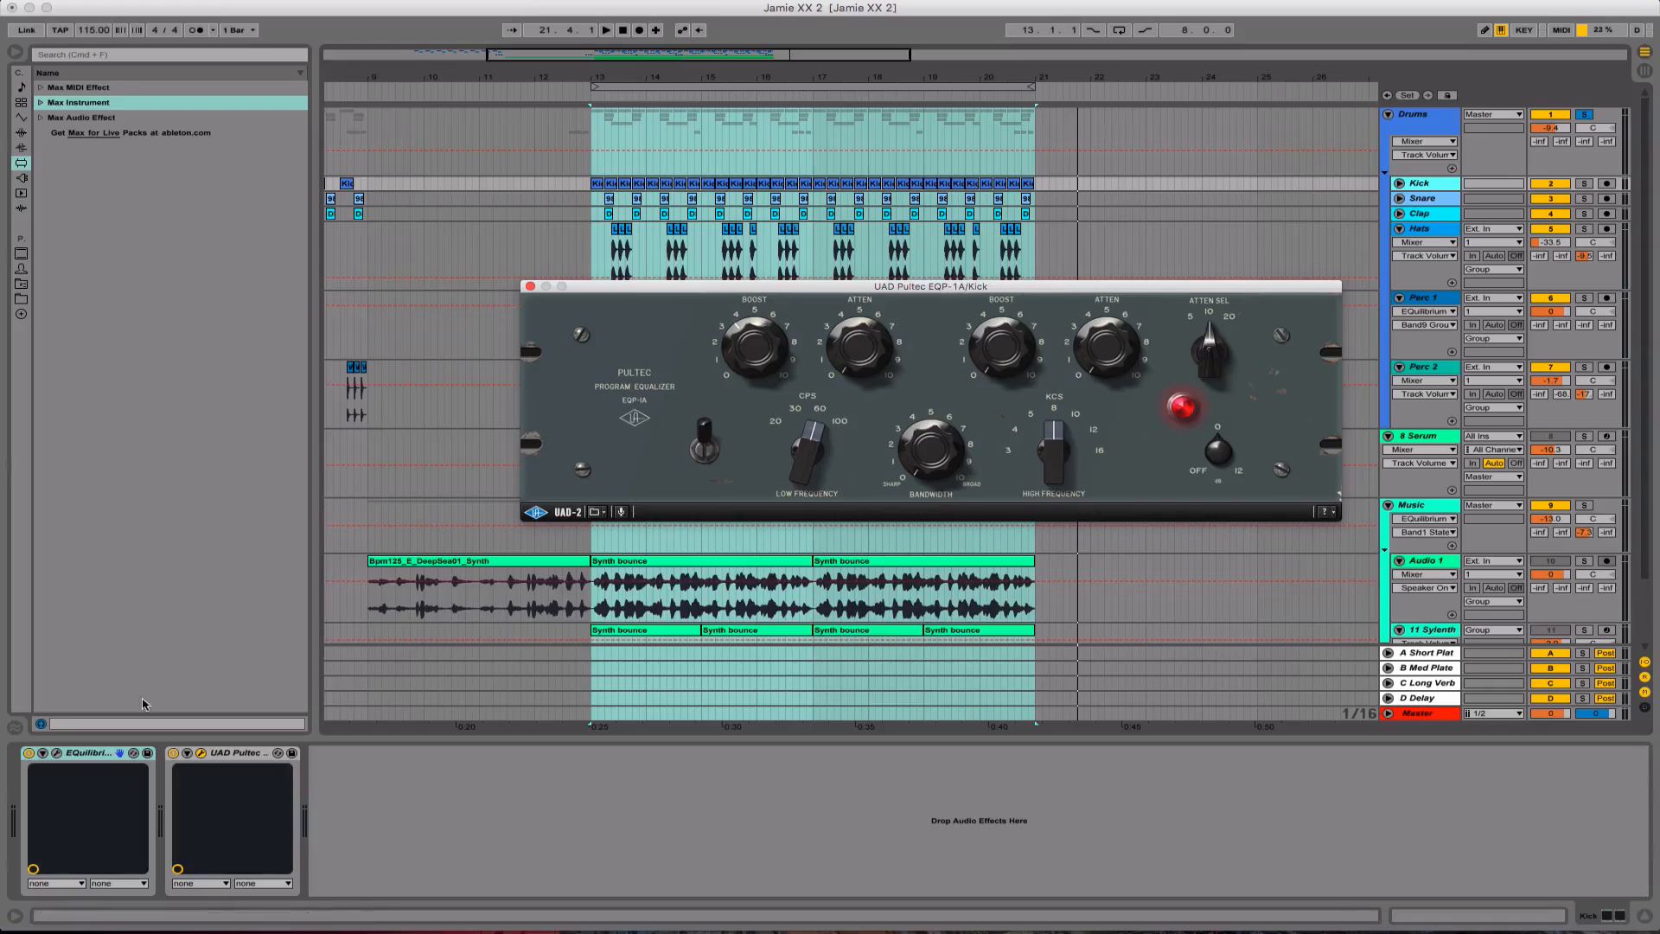
Examine the peak band in the Kick track's EQuilibrium, and close both Kick plug-in windows
click(59, 757)
click(57, 753)
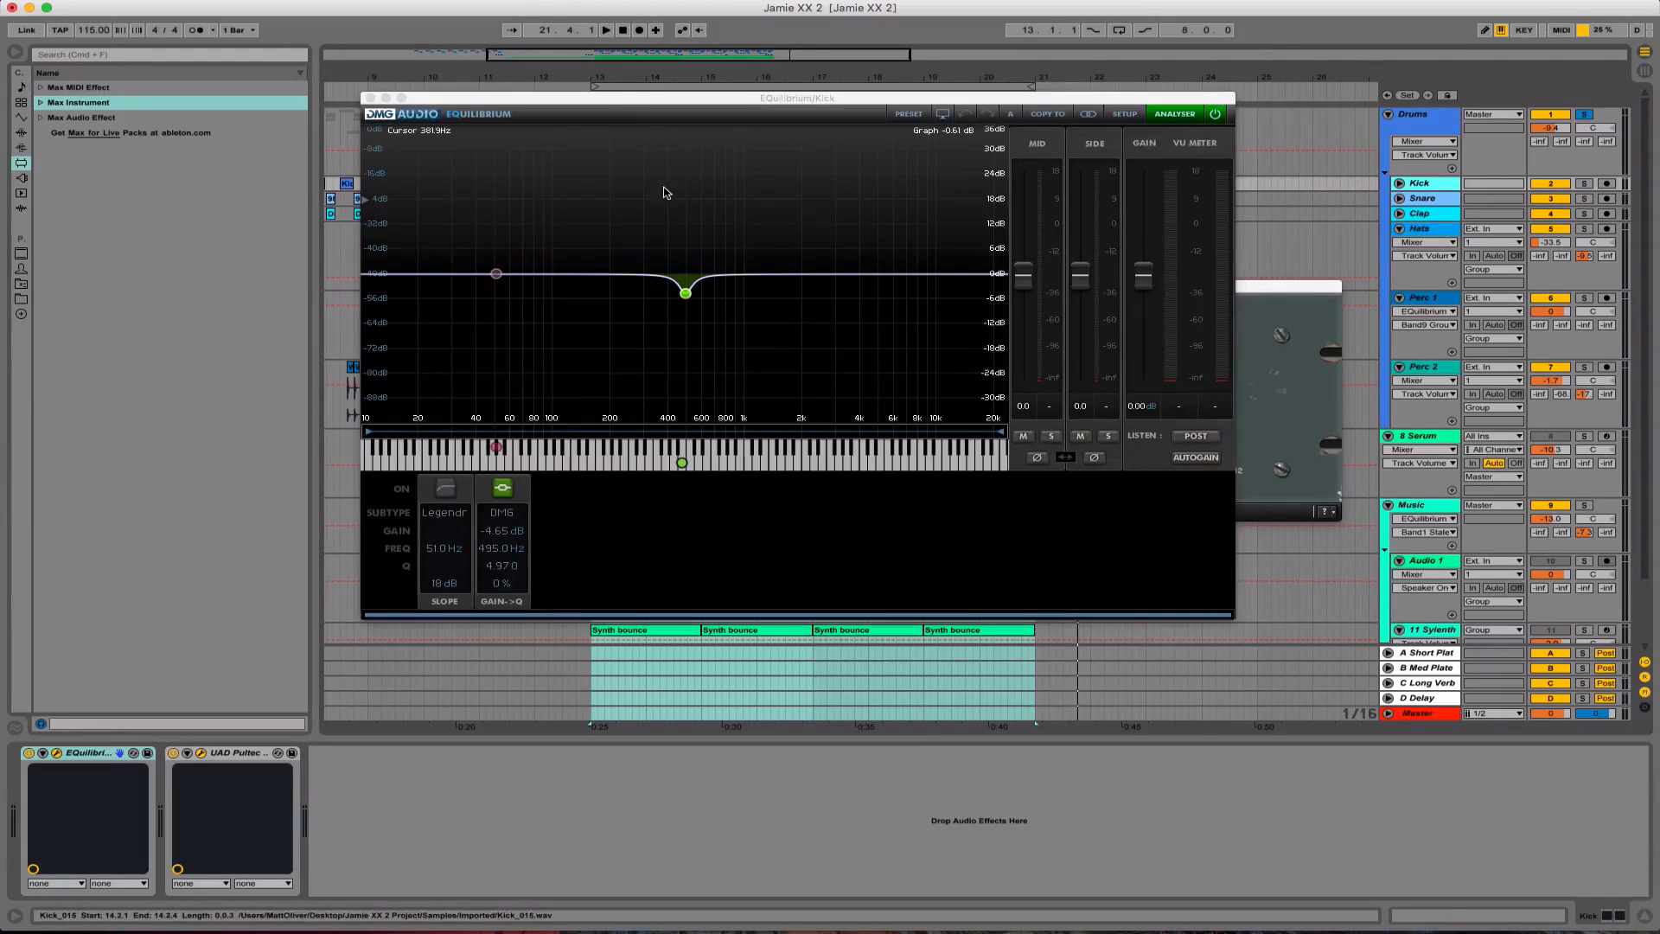
click(621, 101)
drag(621, 101, 646, 144)
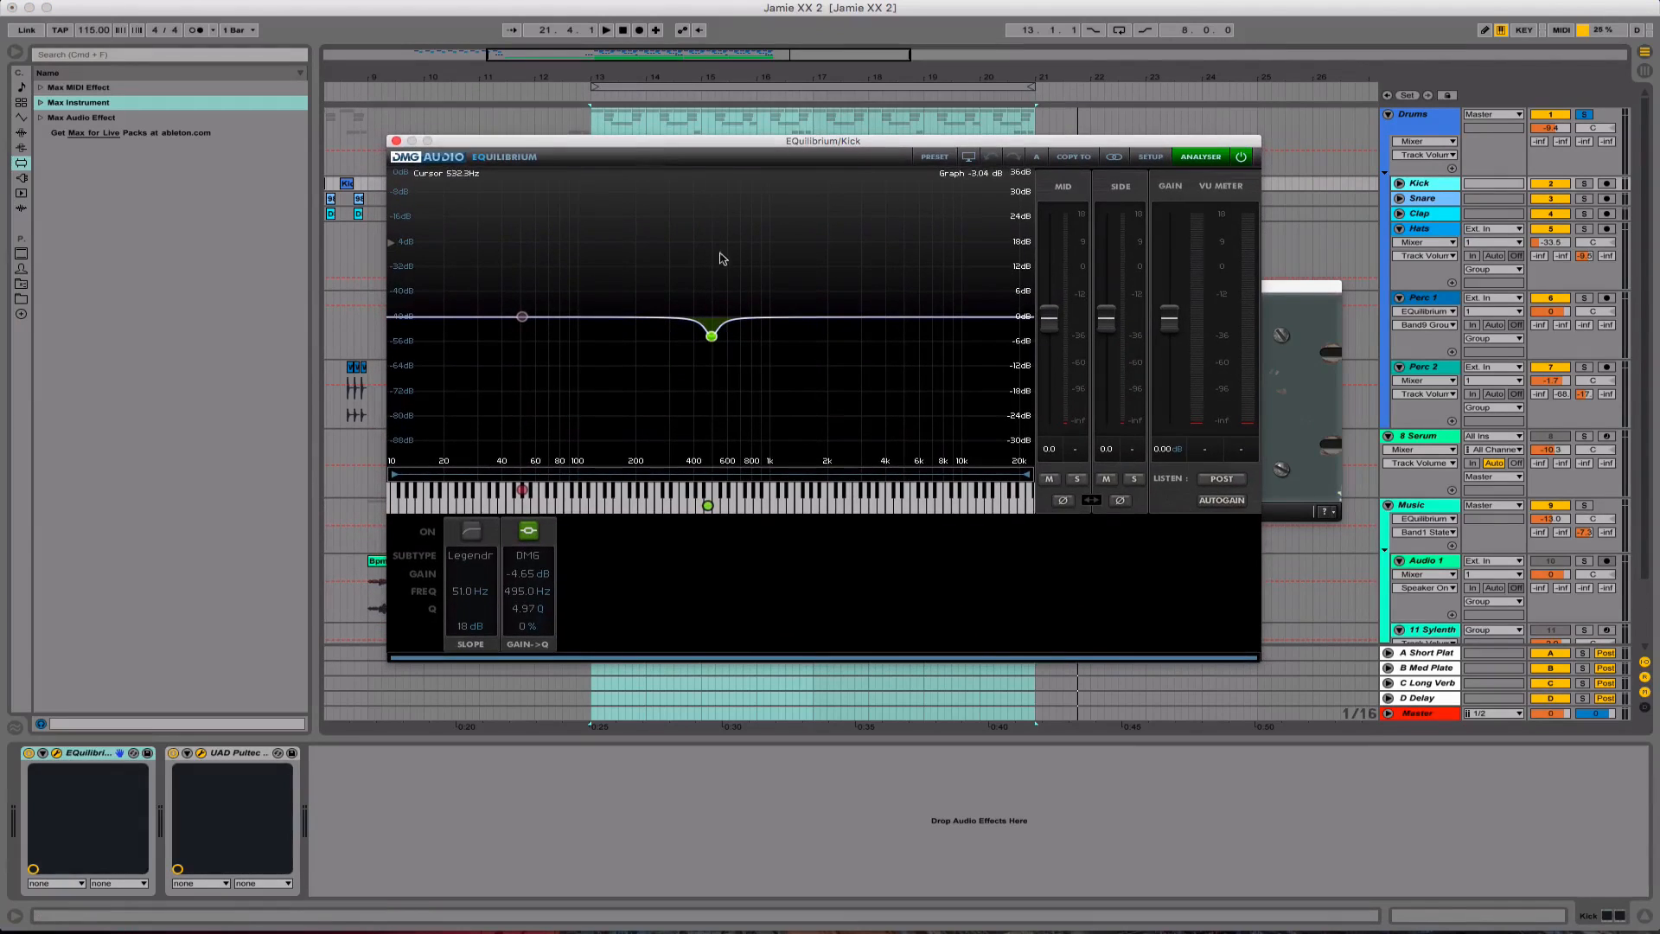
mouse_move(717, 348)
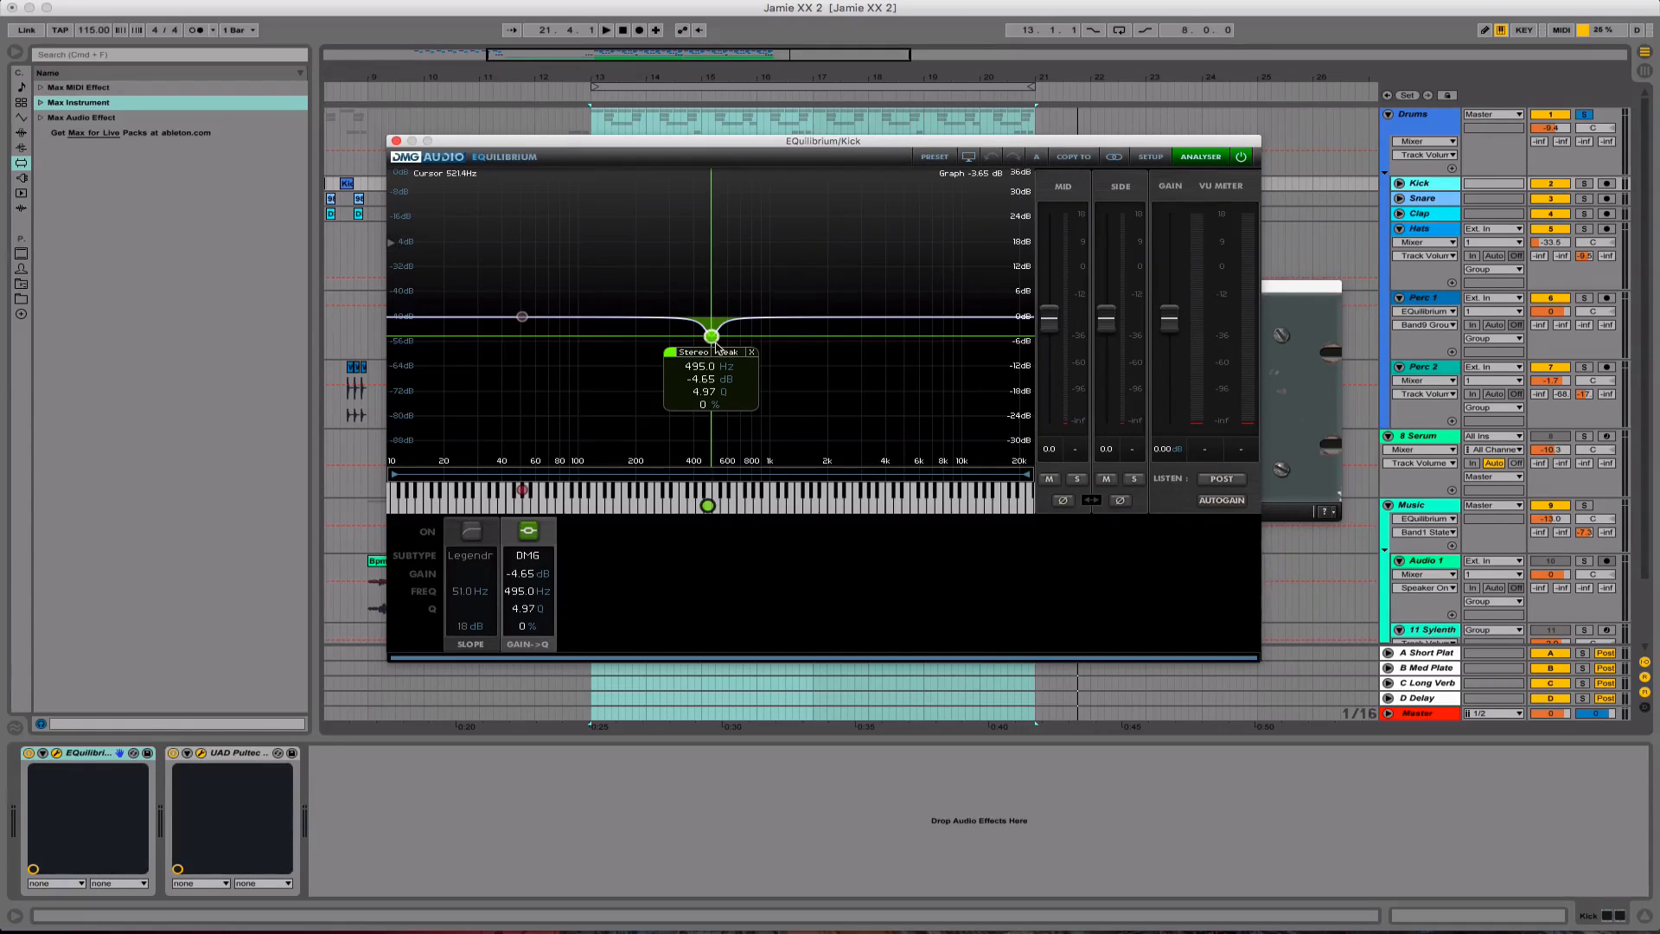
click(396, 141)
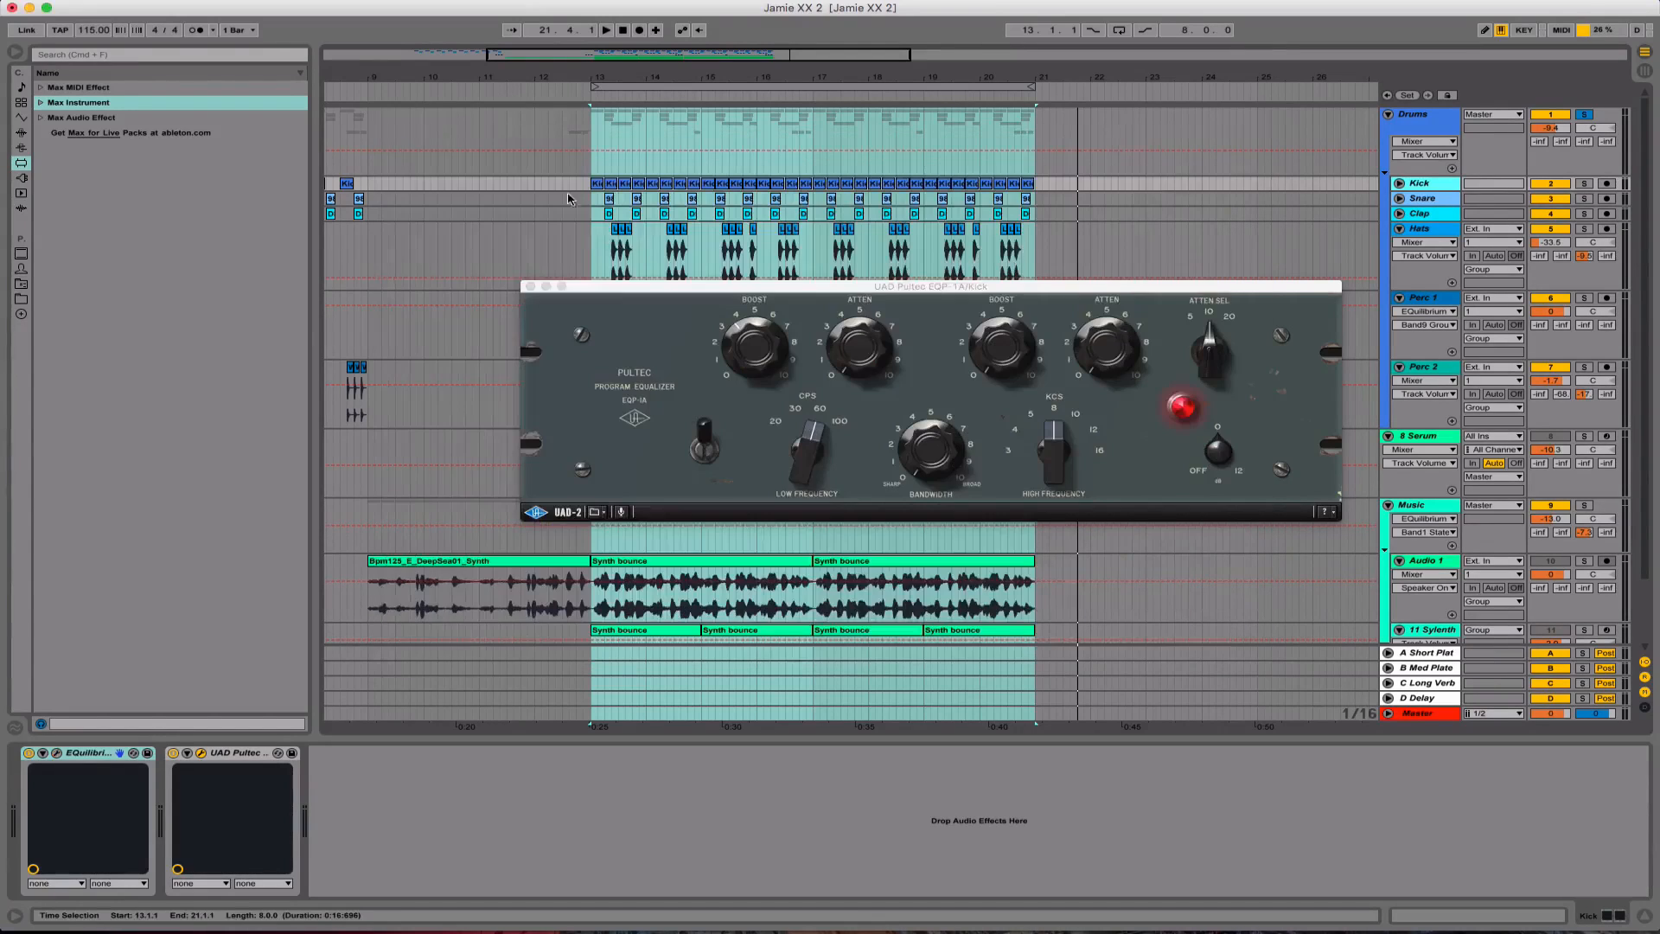
click(529, 286)
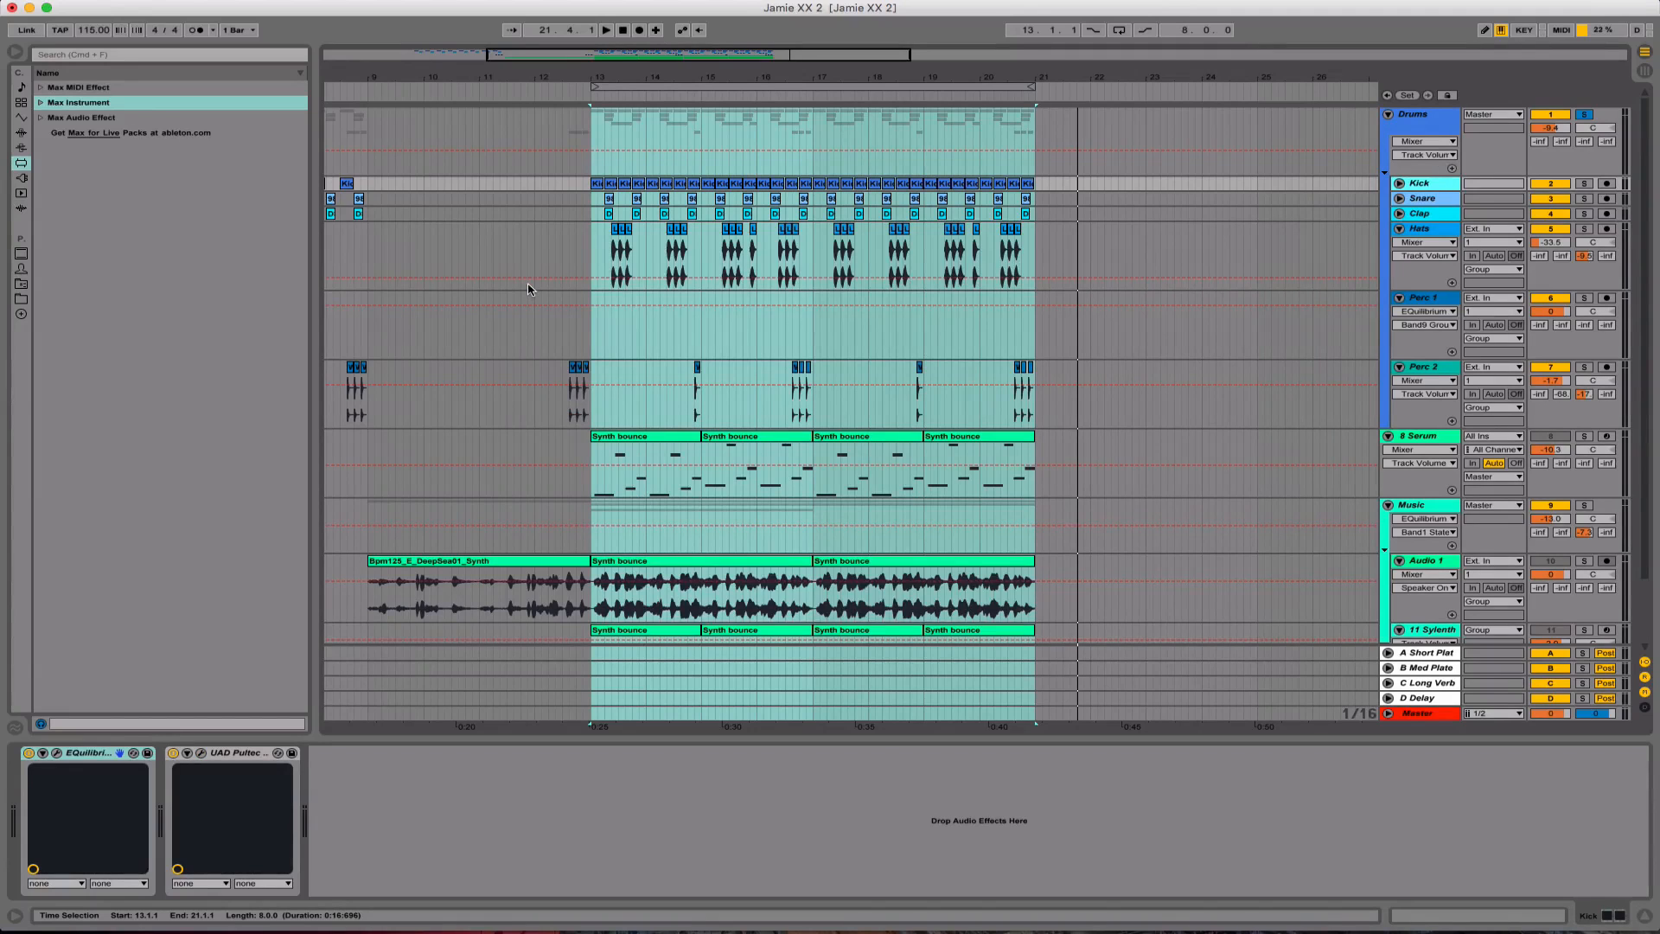
Audition the Kick and Snare tracks soloed together, and the Hats and Perc 2 tracks soloed together
key(space)
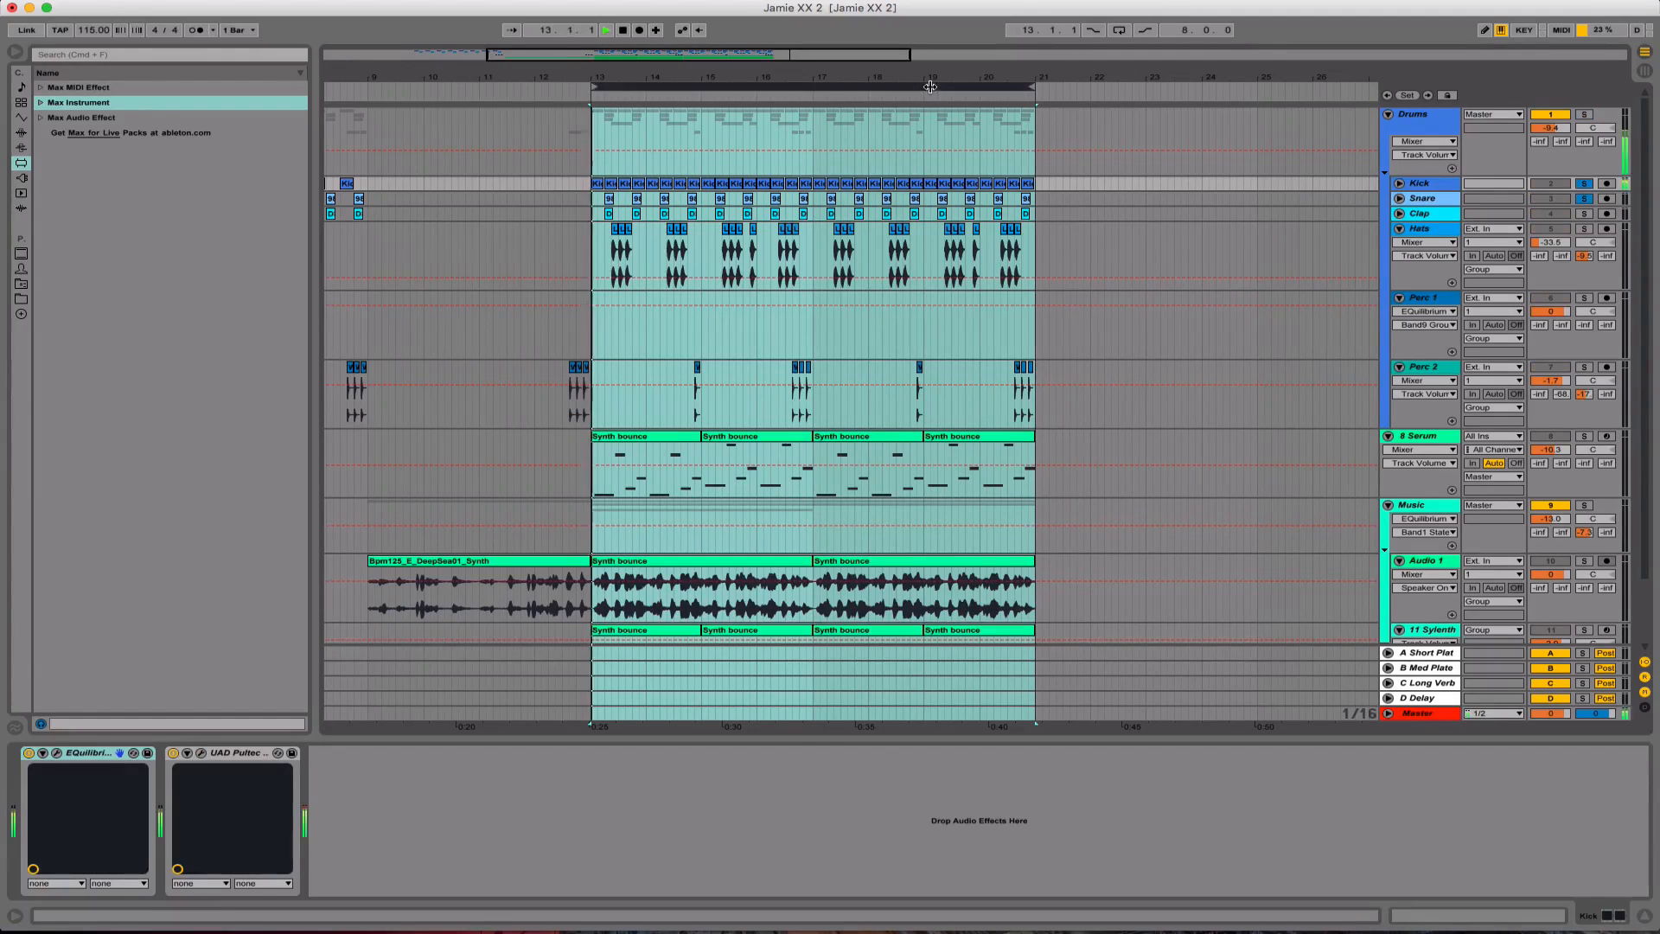
click(1437, 199)
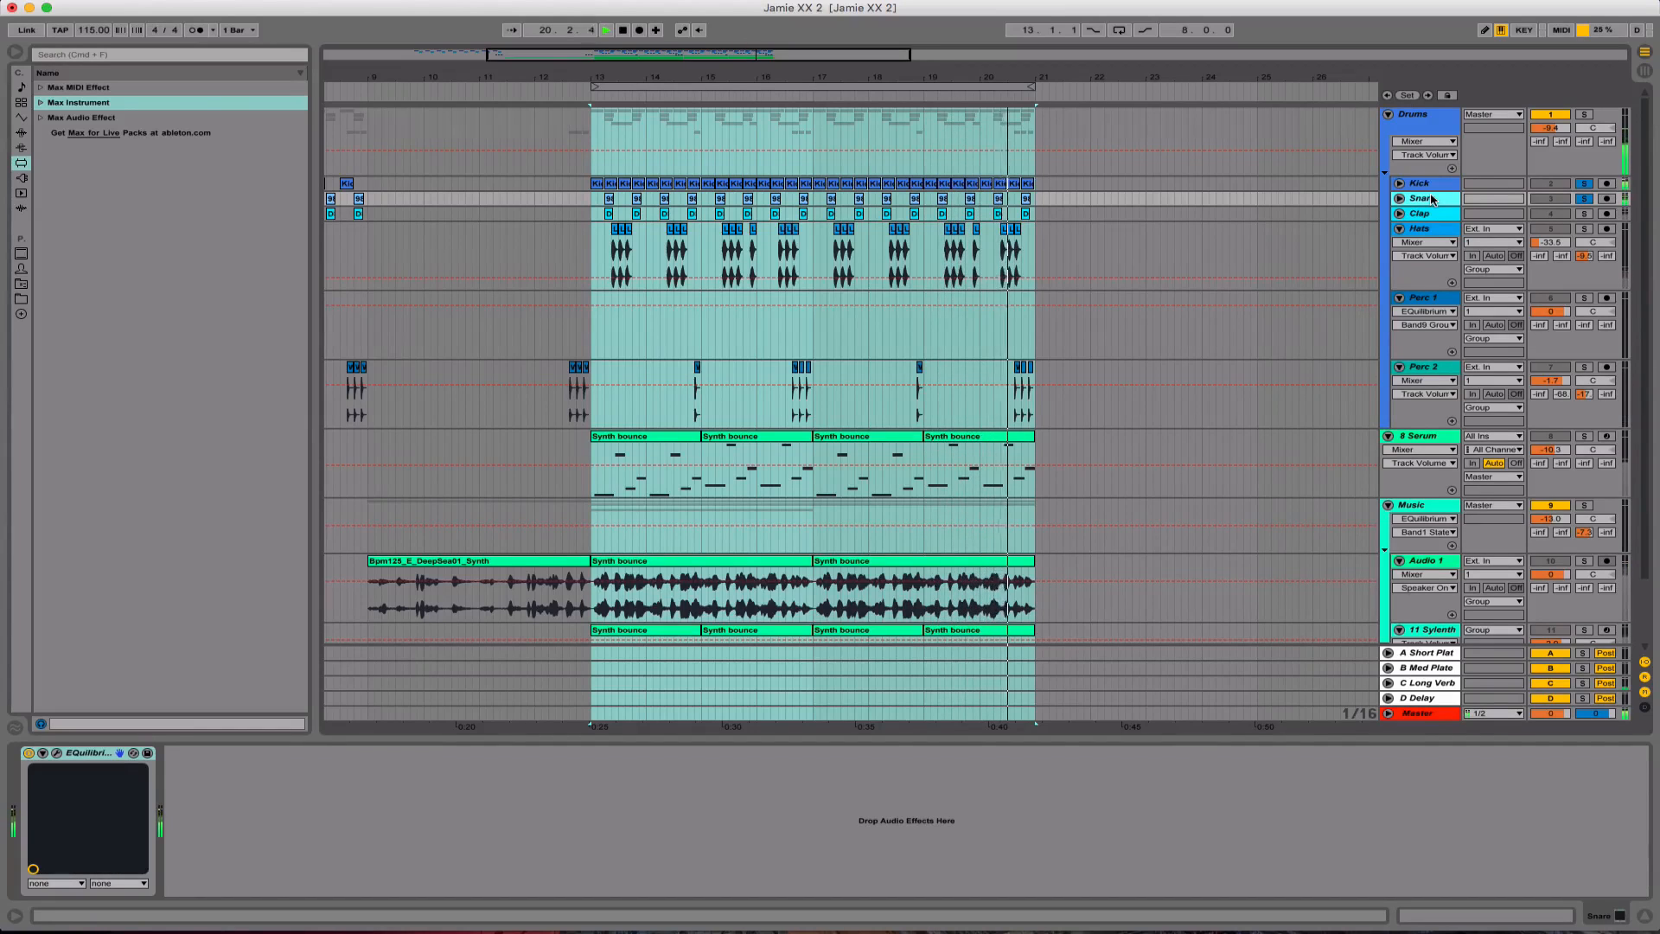
key(space)
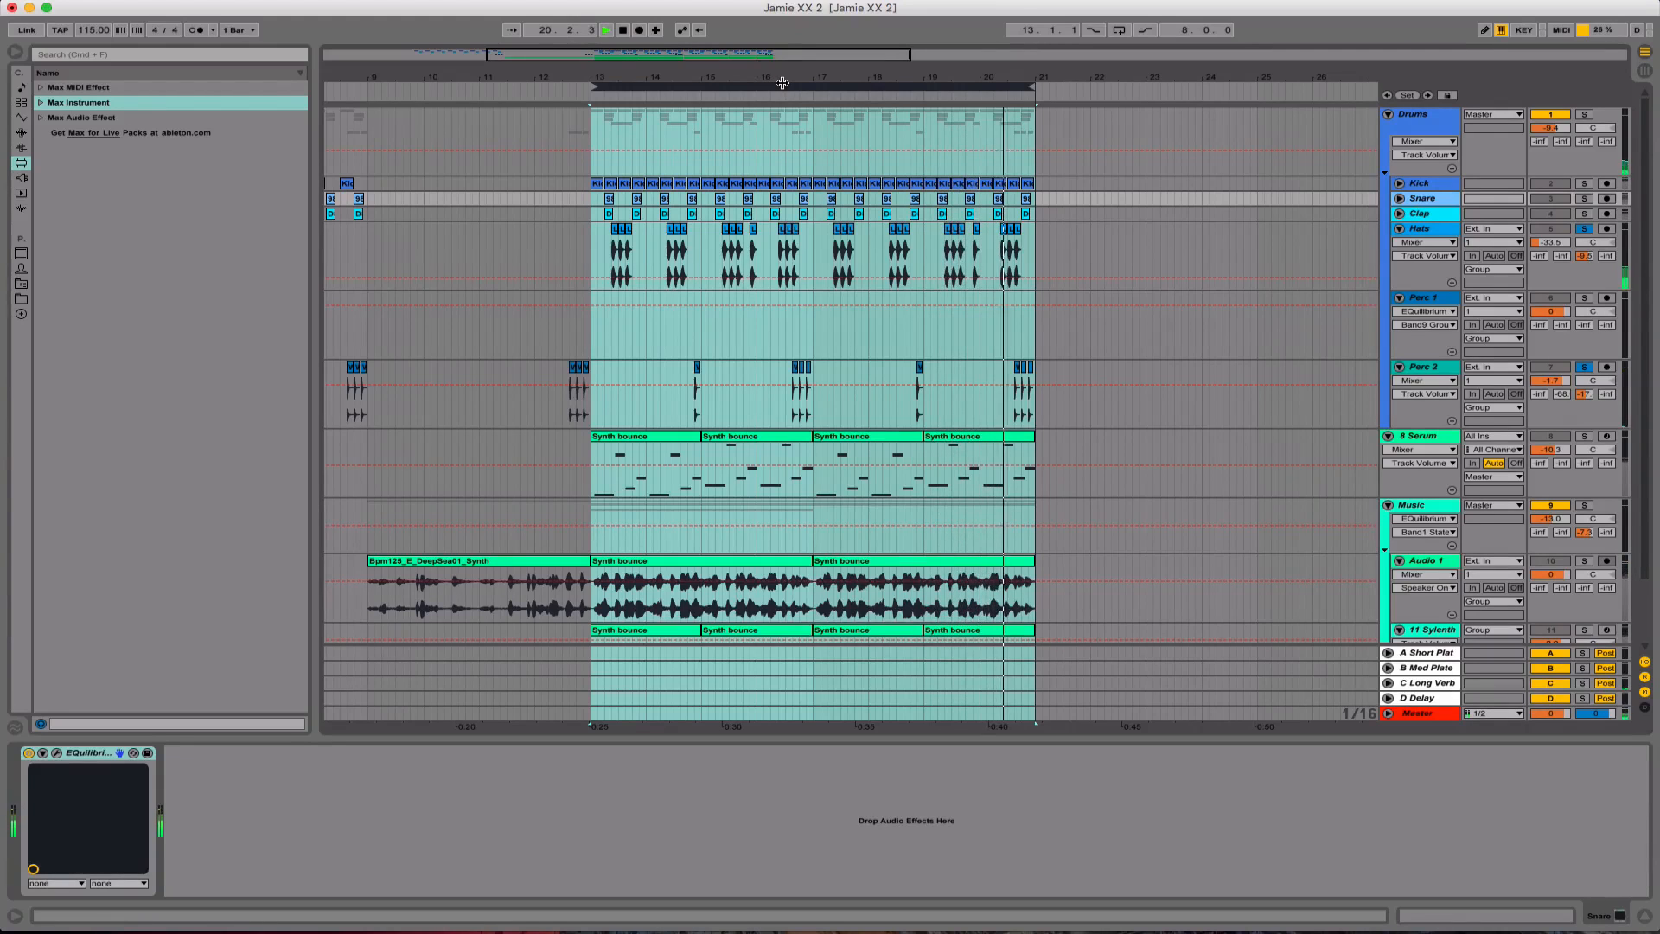
key(space)
Examine the high-pass and peak bands of EQuilibrium on the Perc 2 track, and close its window
click(1424, 370)
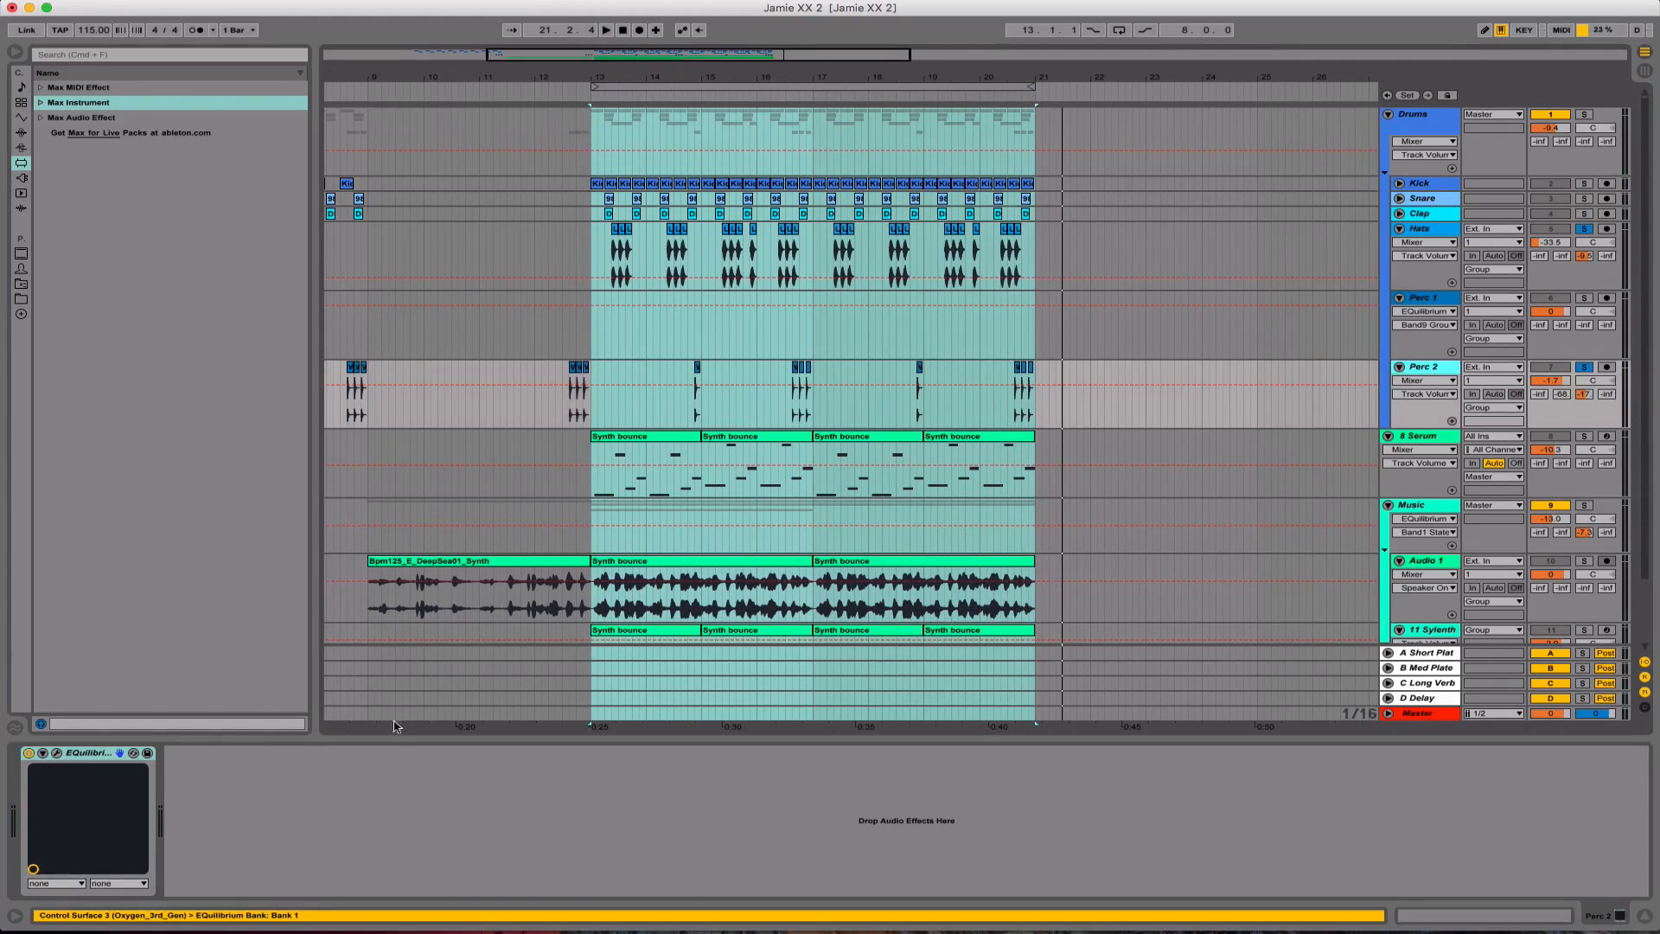
click(57, 753)
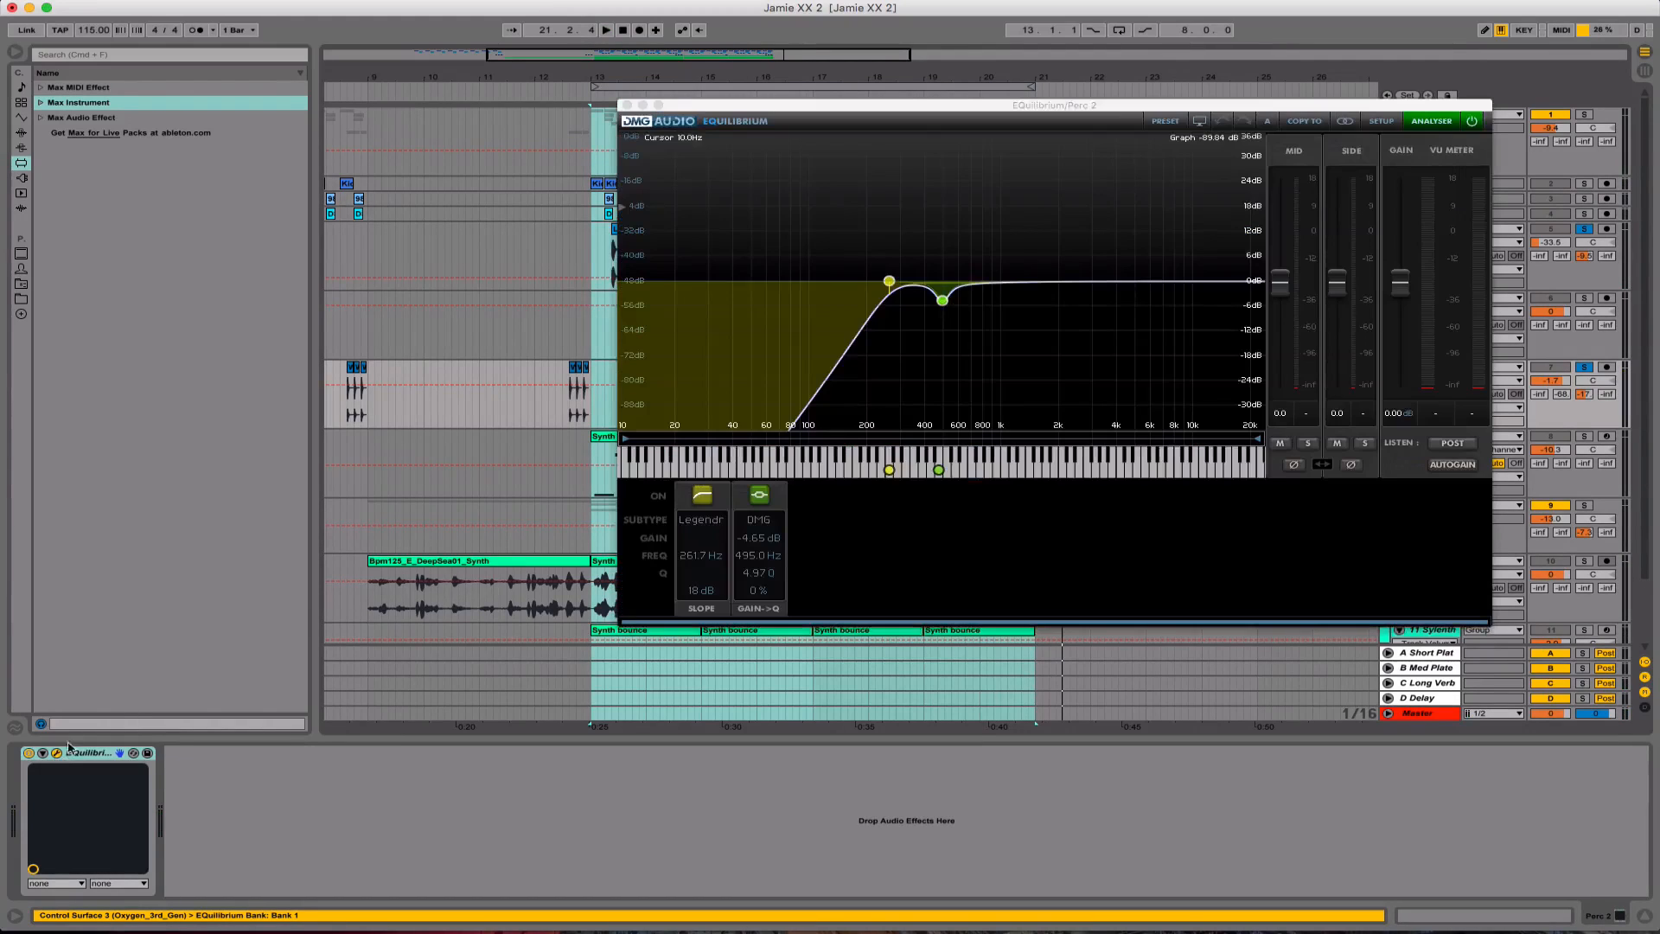
drag(801, 106, 513, 142)
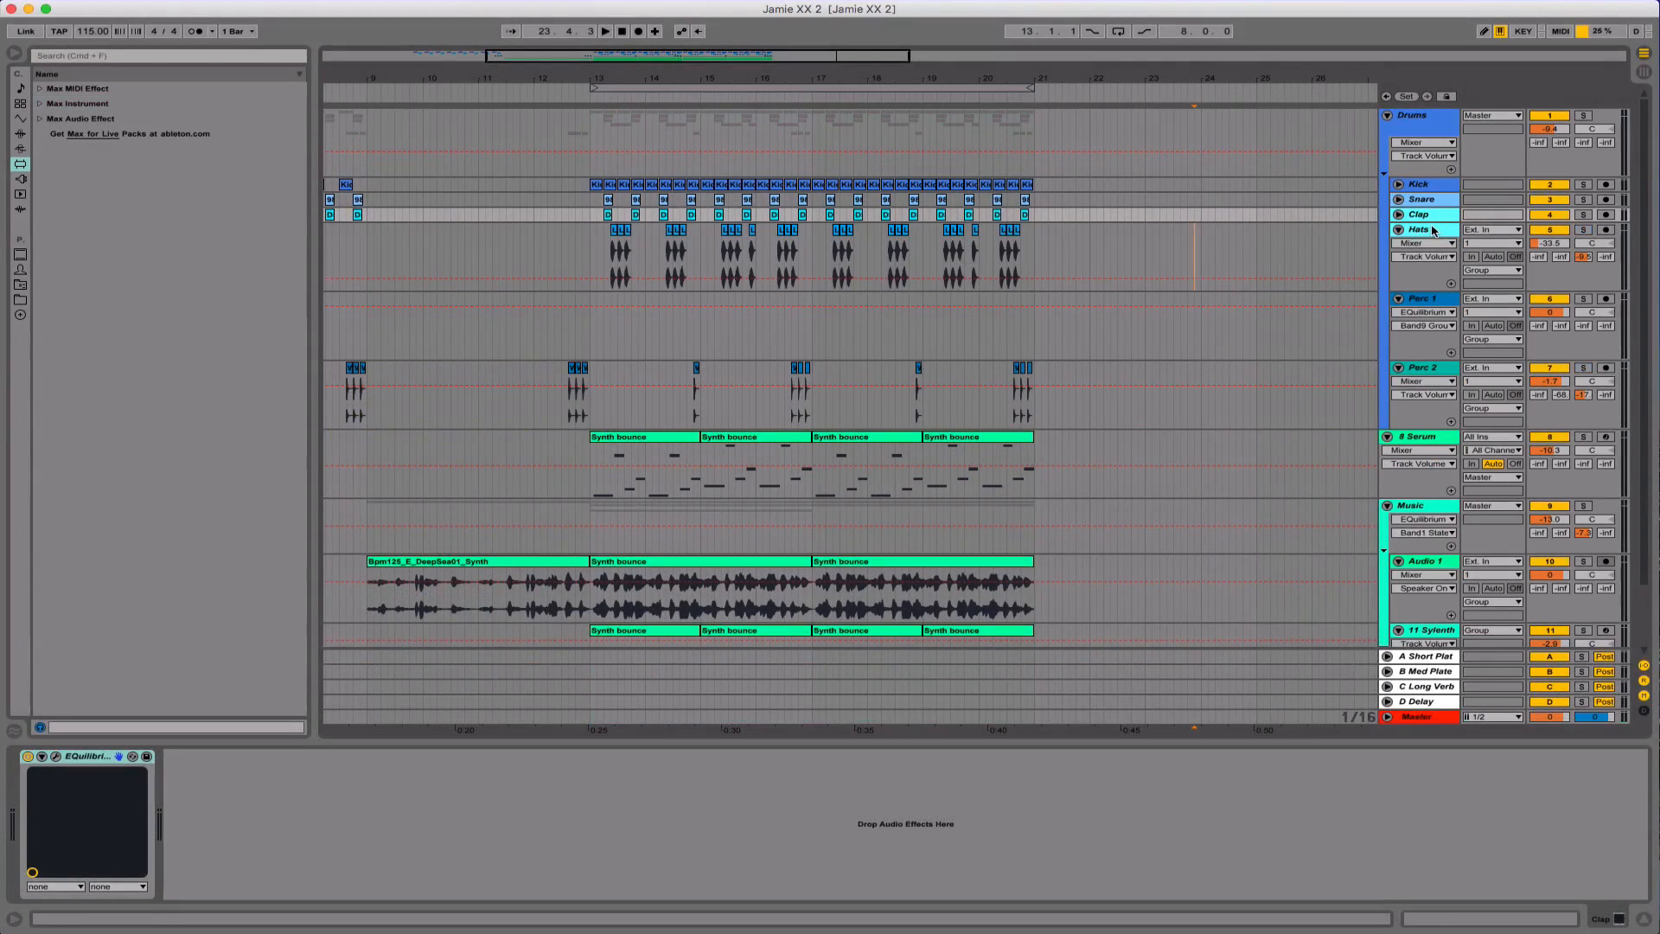
right_click(1433, 231)
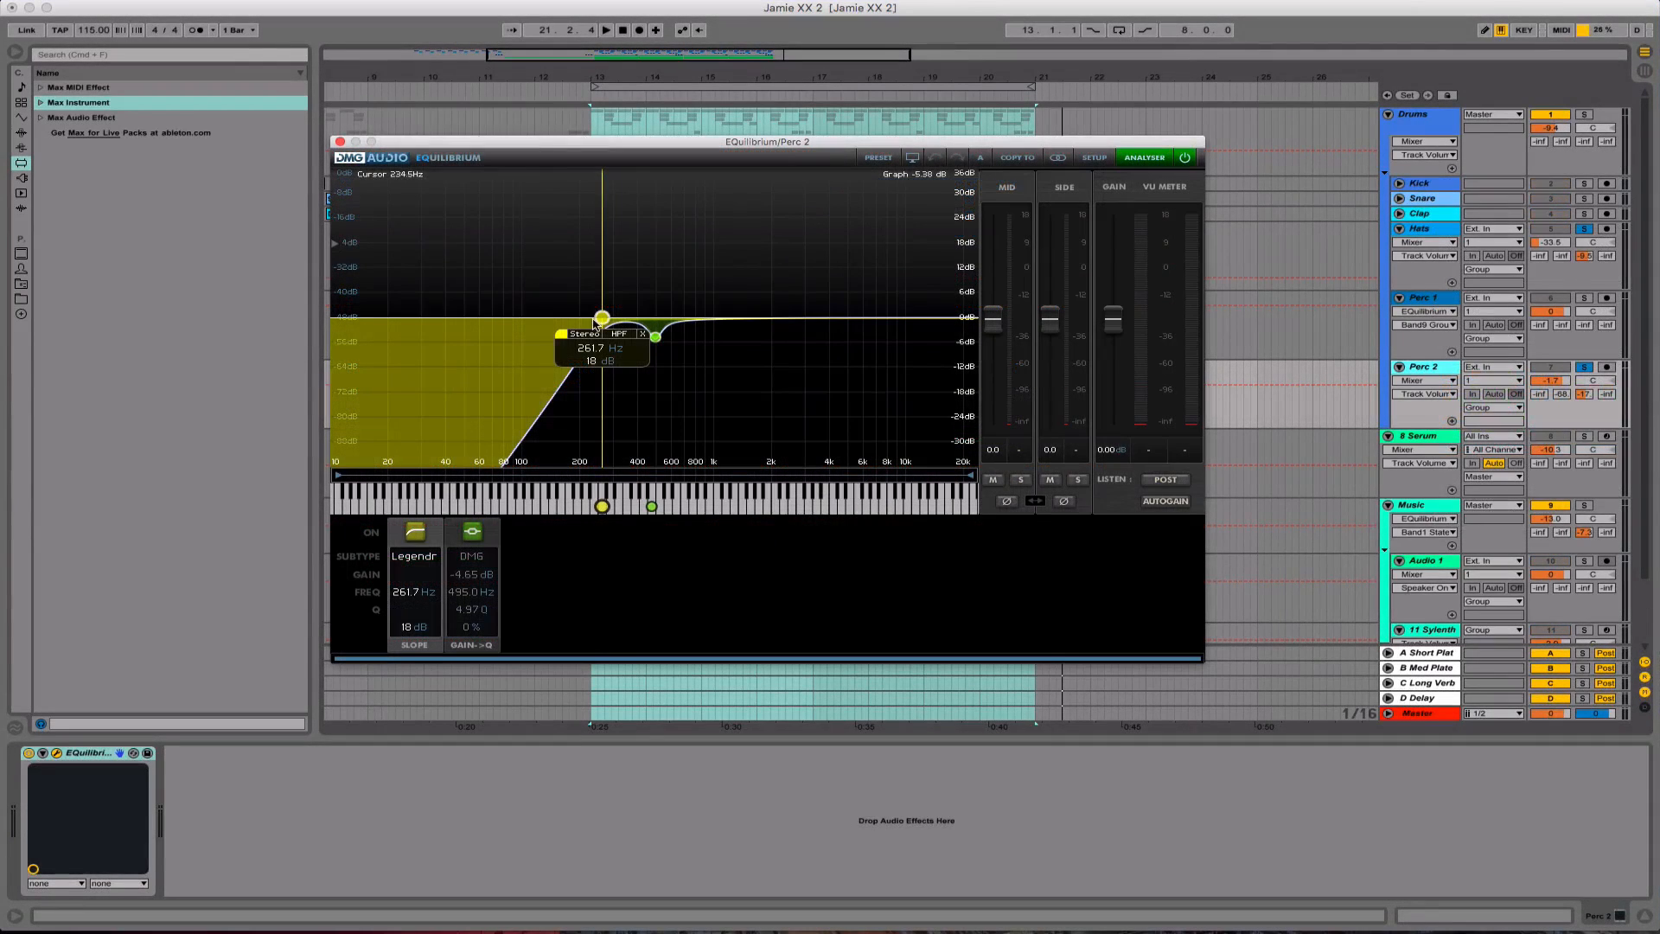
click(656, 337)
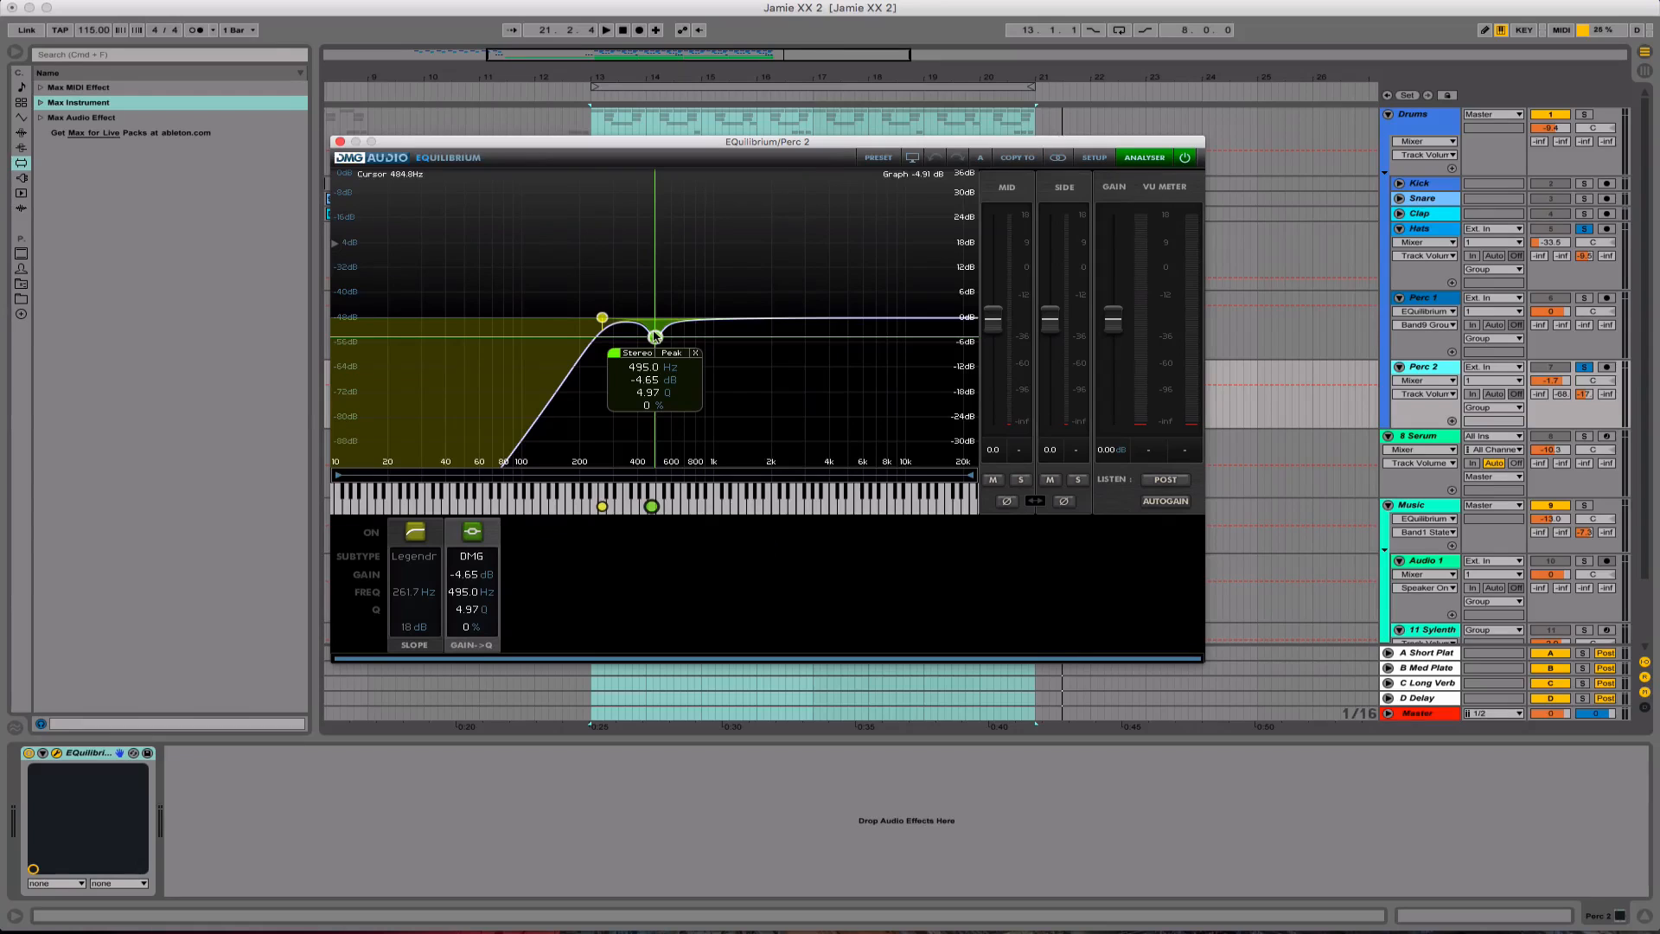
click(339, 141)
Turn off solo on the Hats and Perc 2 tracks
click(781, 82)
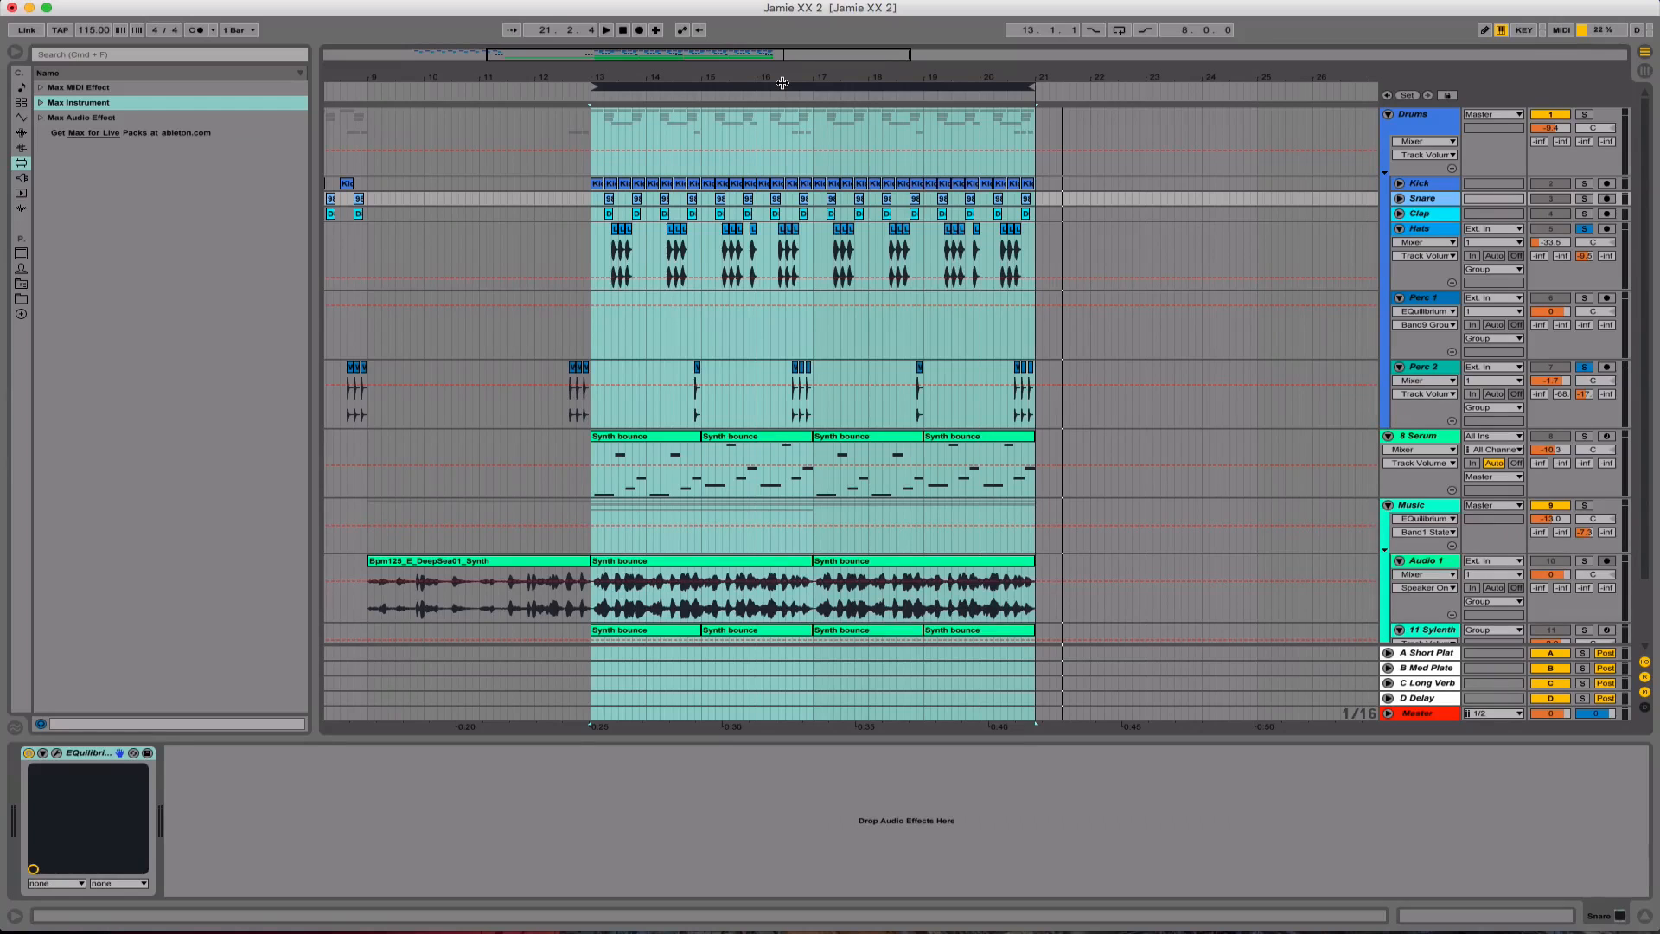
click(1583, 229)
click(1584, 367)
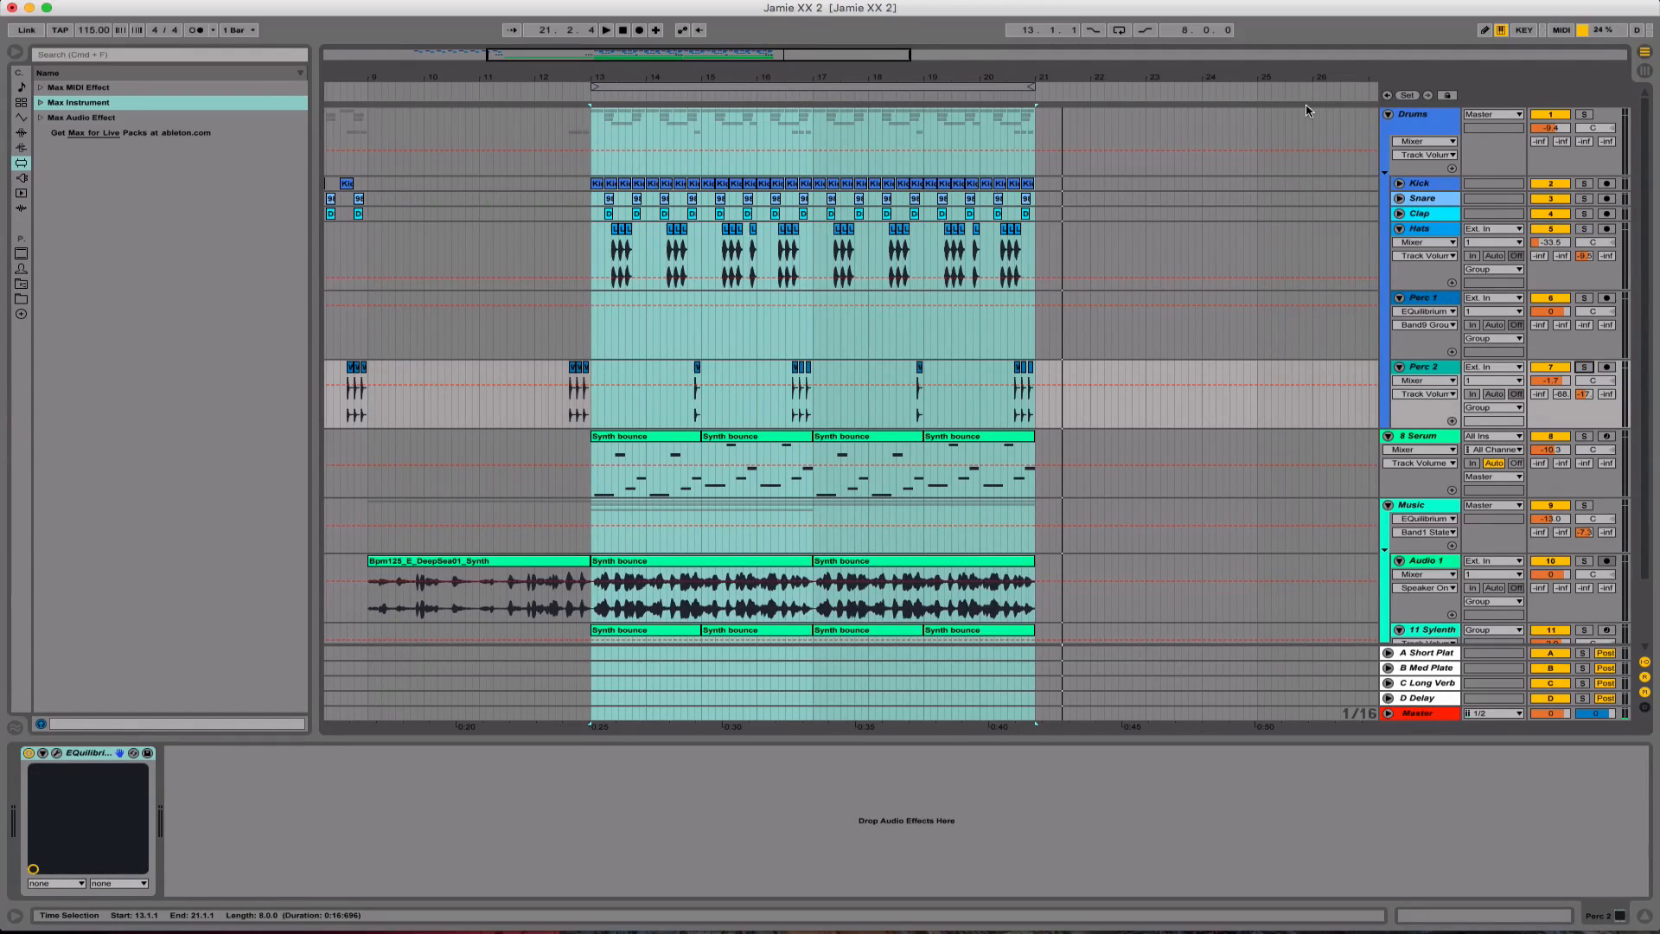
Loop the four bars from 13 to 17 and play the arrangement
key(super+l)
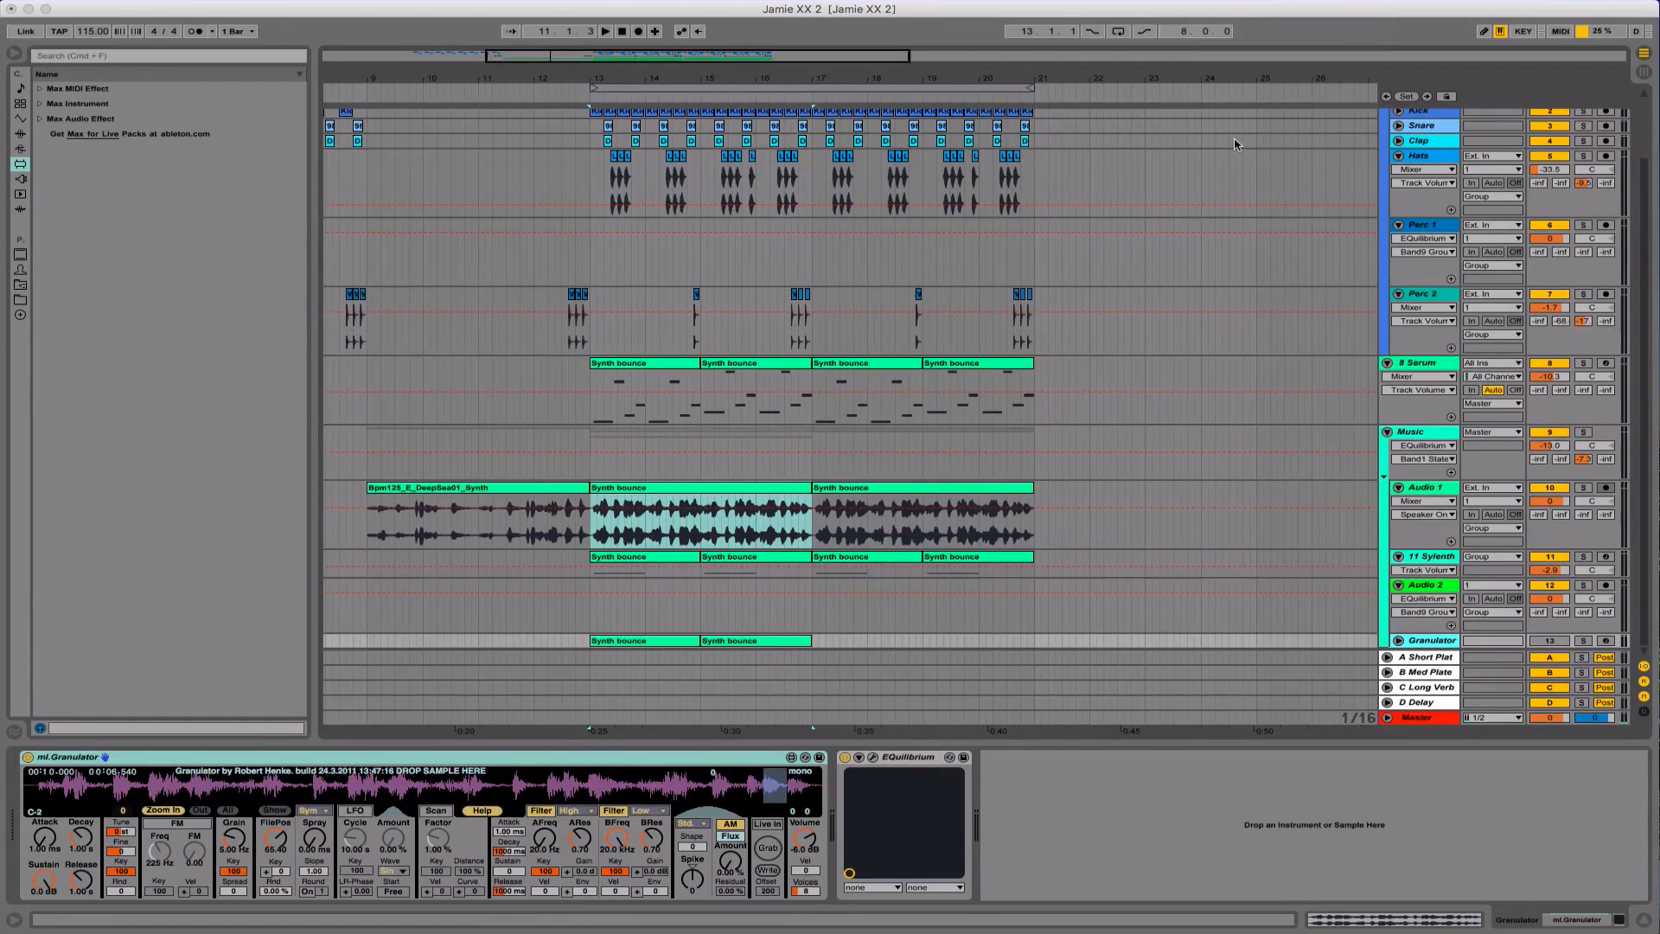
click(994, 89)
key(space)
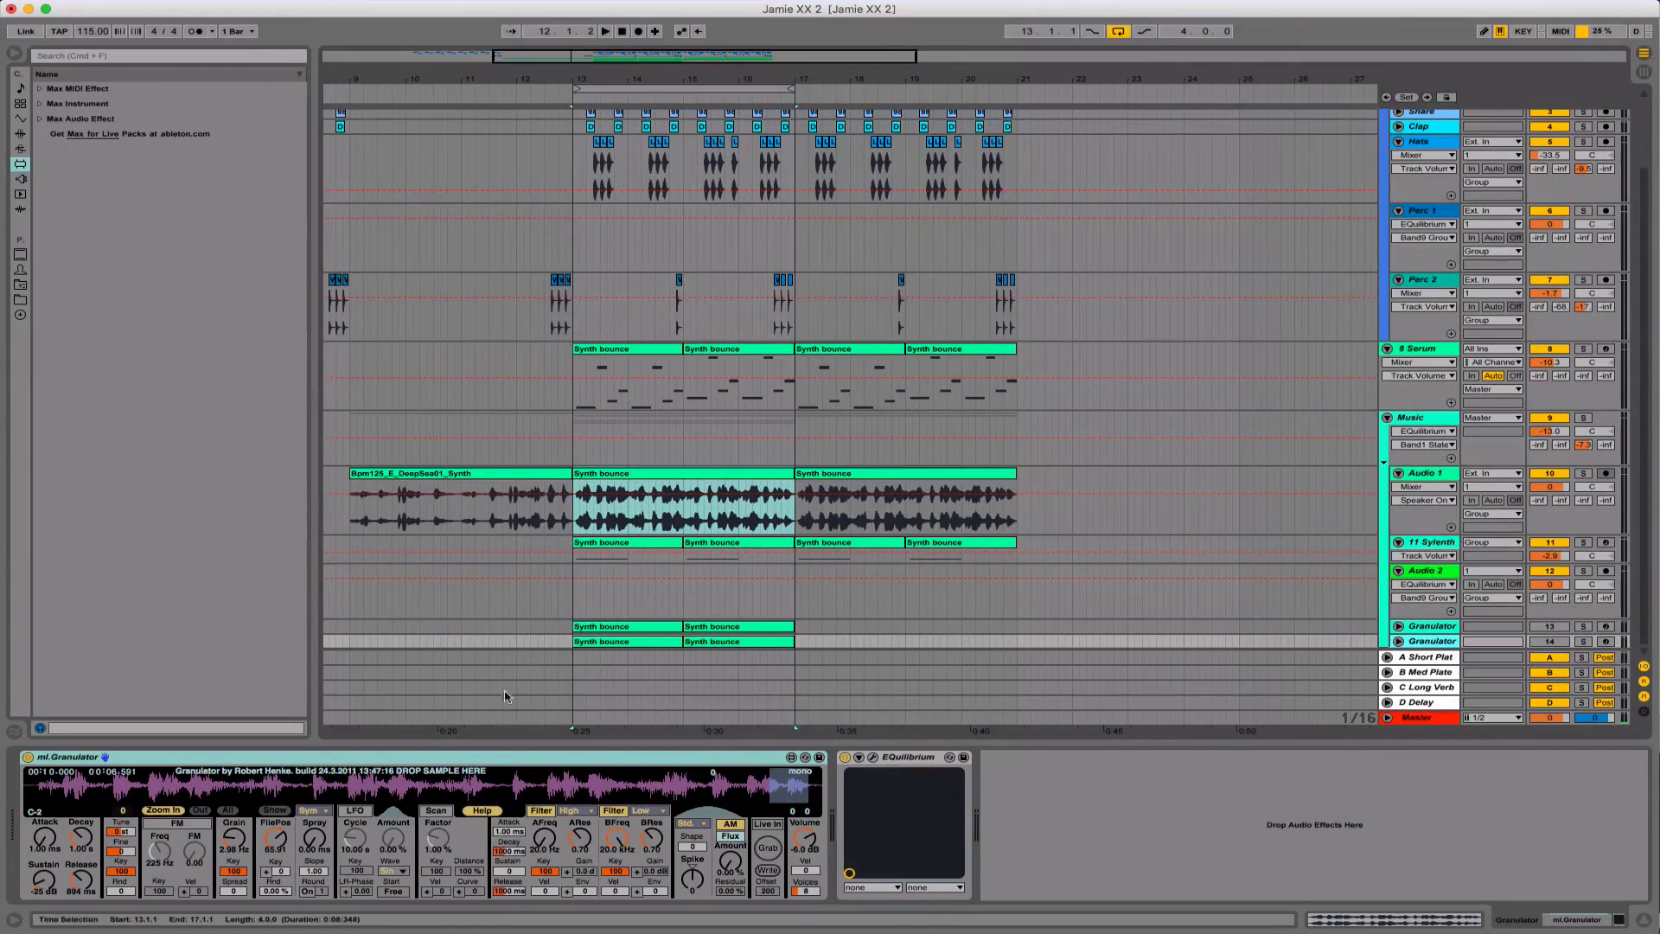
Move the second Granulator's file position to about 38, and audition the first Granulator track soloed
mouse_move(376, 776)
mouse_down()
mouse_move(290, 782)
mouse_move(445, 781)
mouse_up()
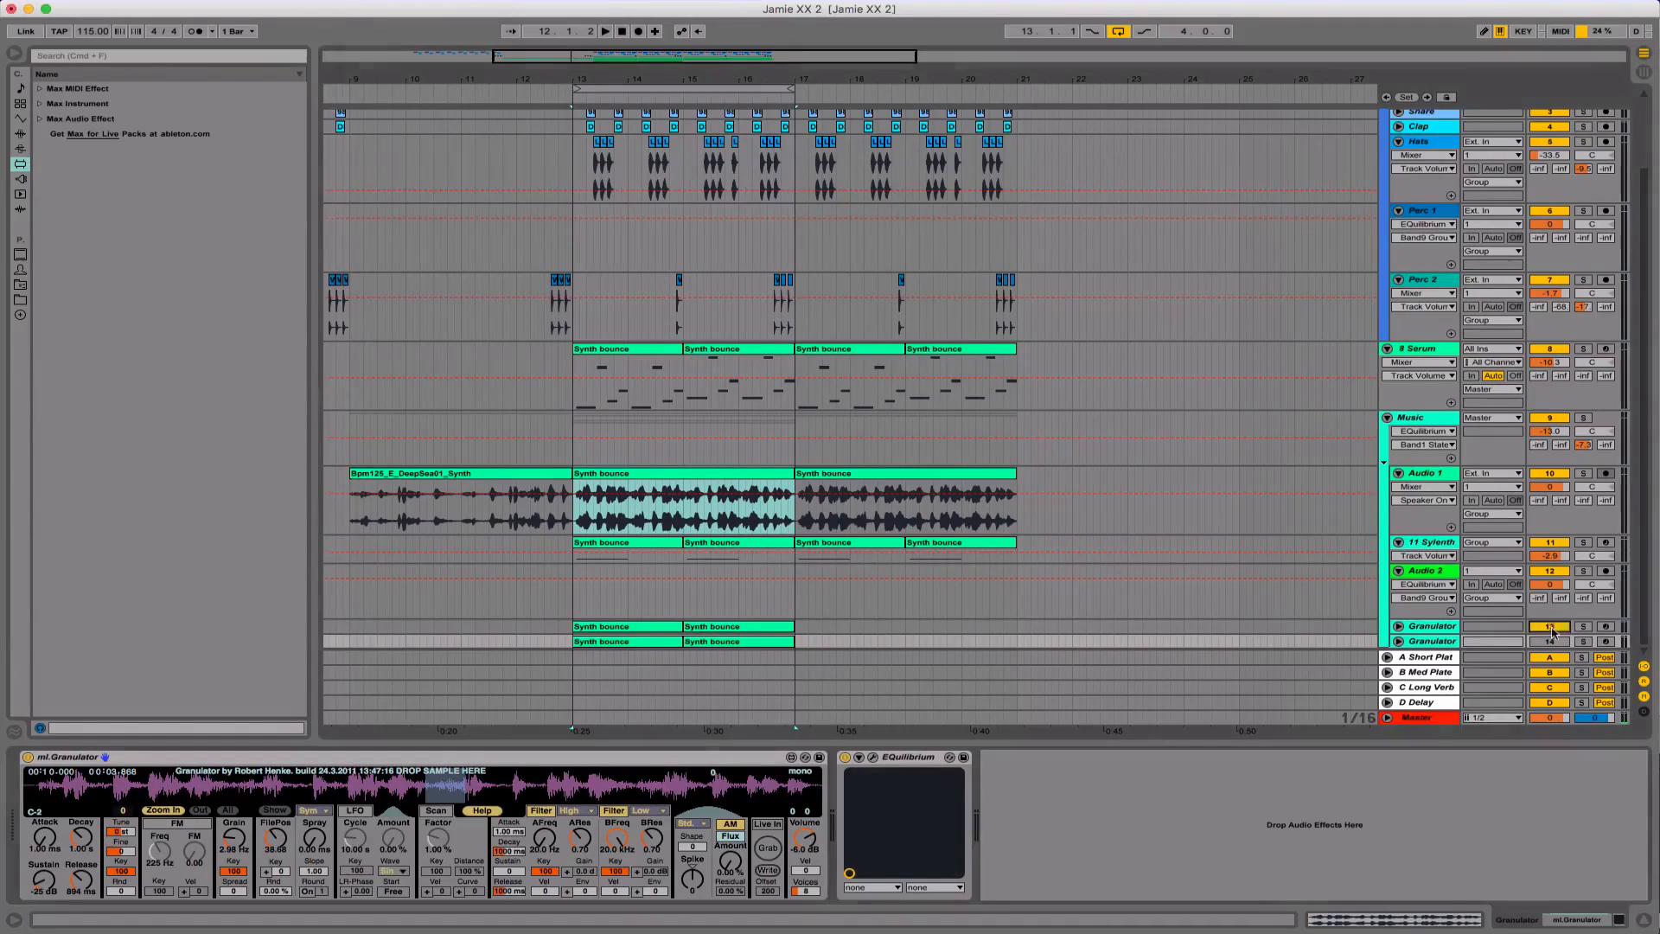
click(1583, 626)
key(space)
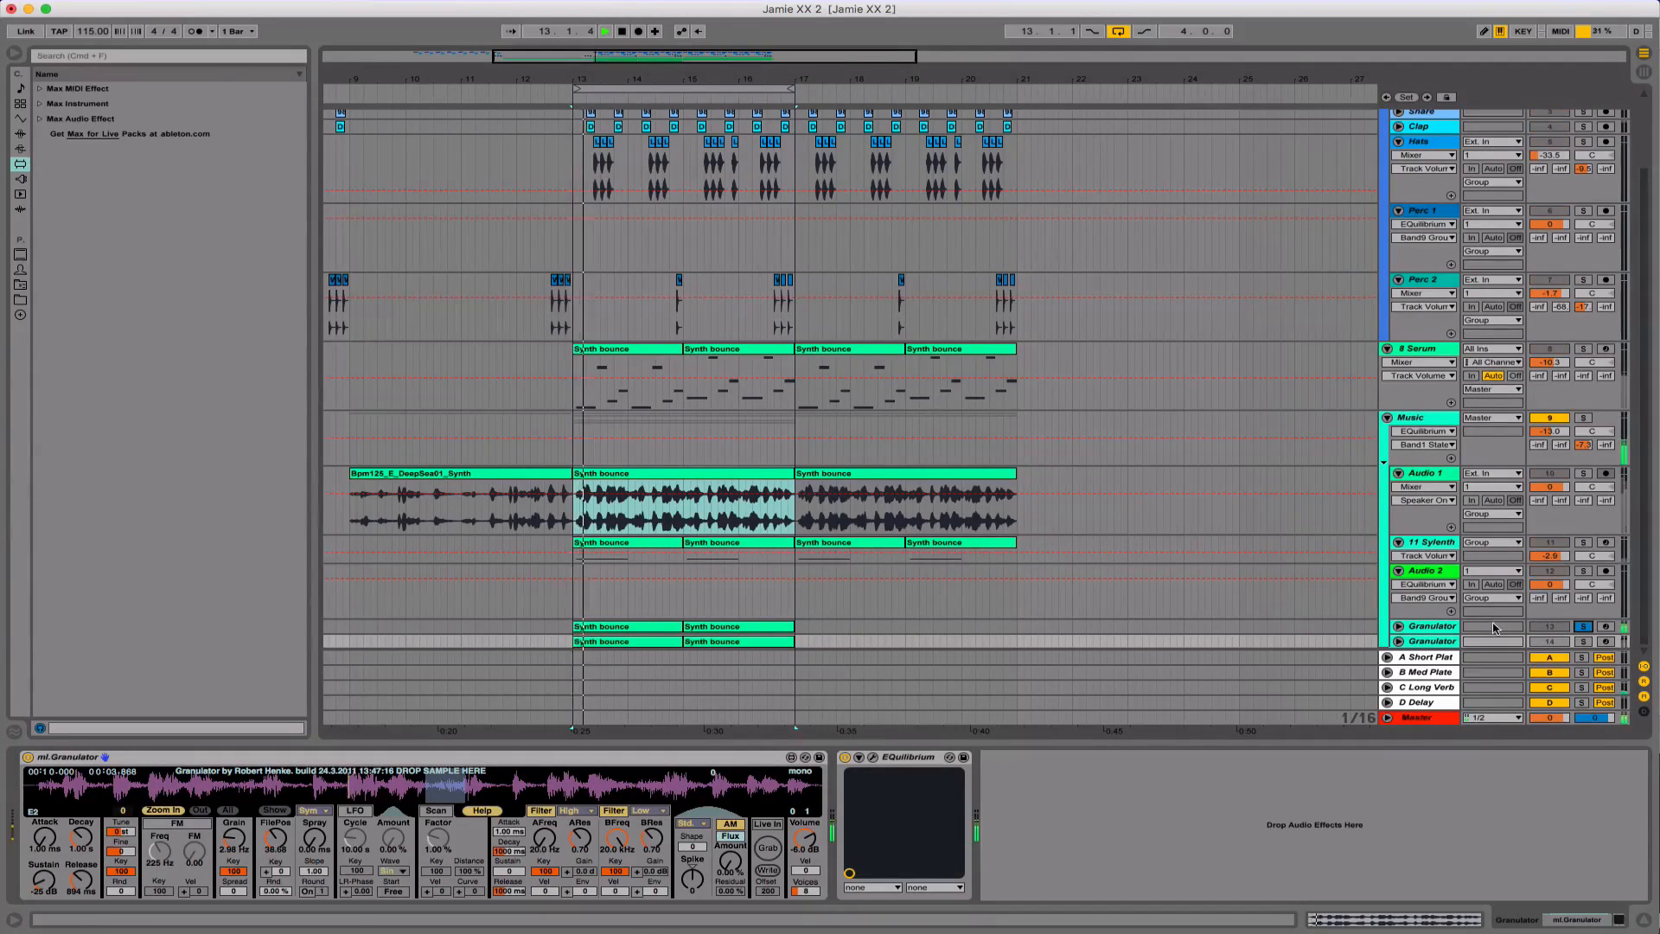
click(1425, 627)
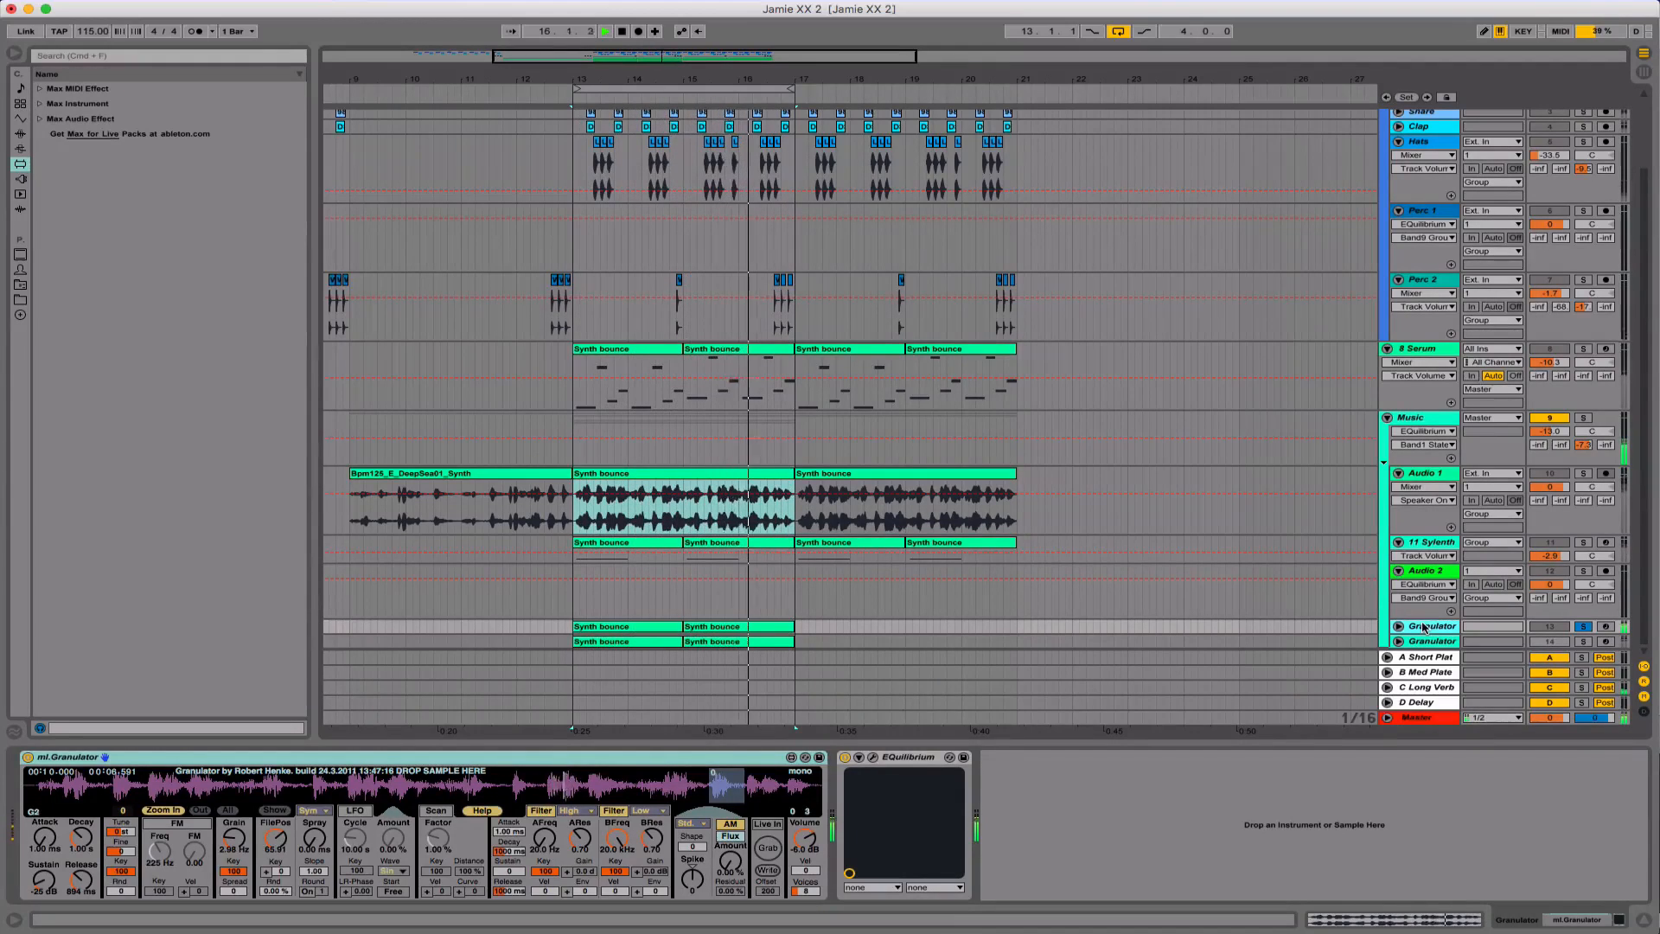
key(space)
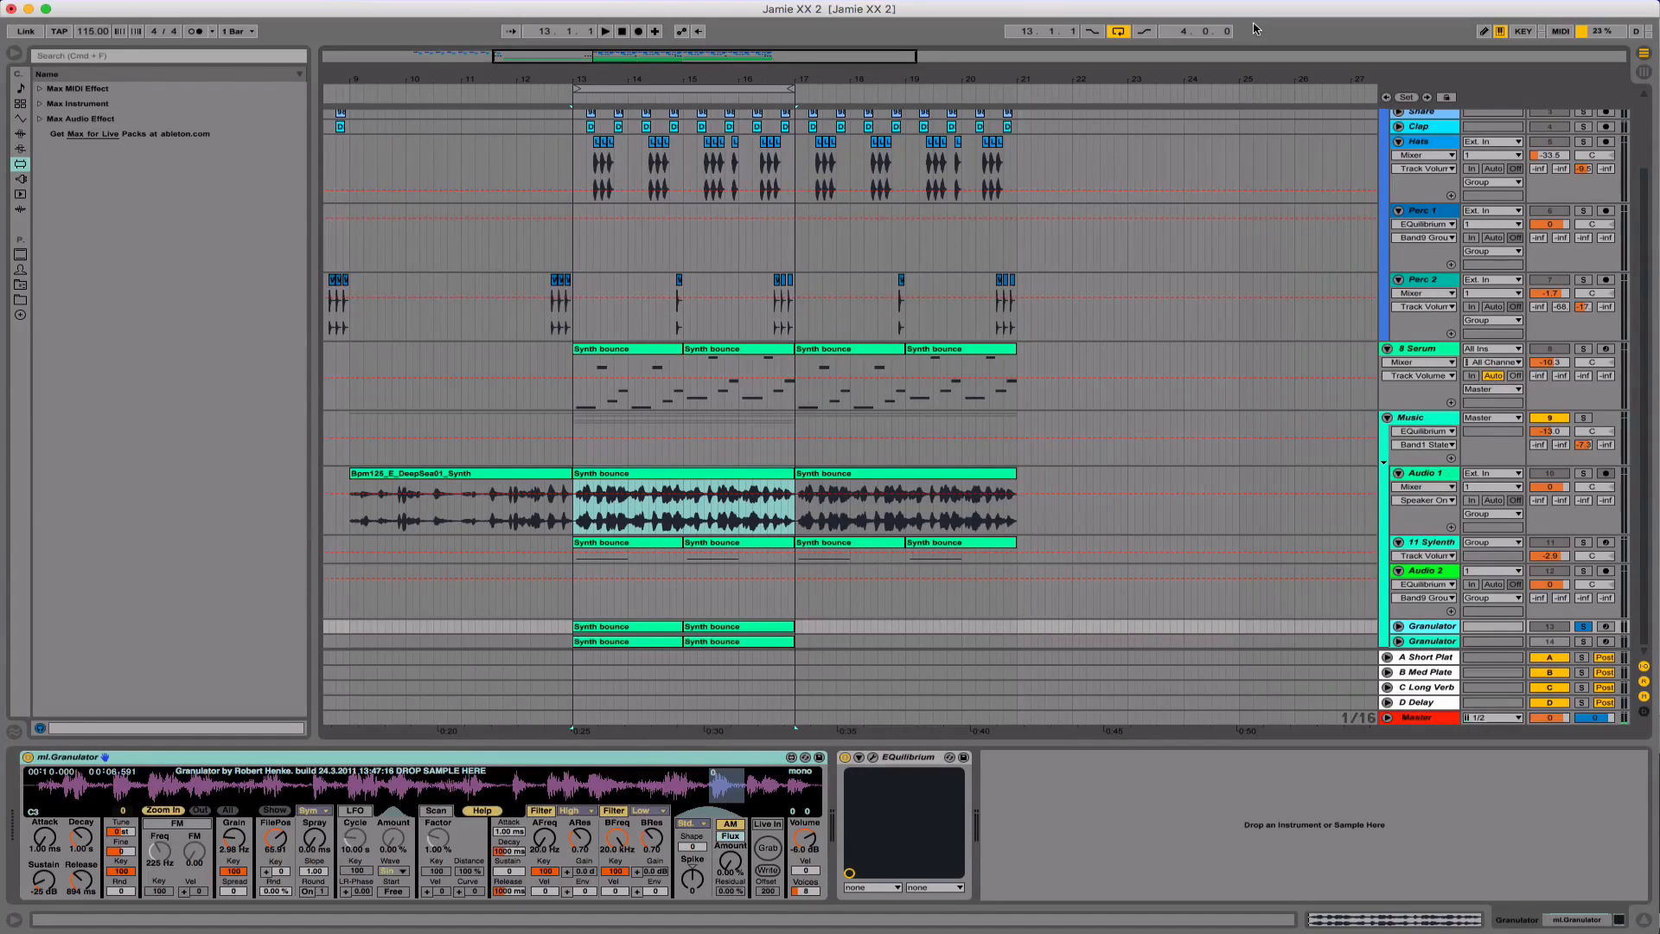
Play the 11 Sylenth track soloed, and set Sylenth1's main volume to 5.891
key(space)
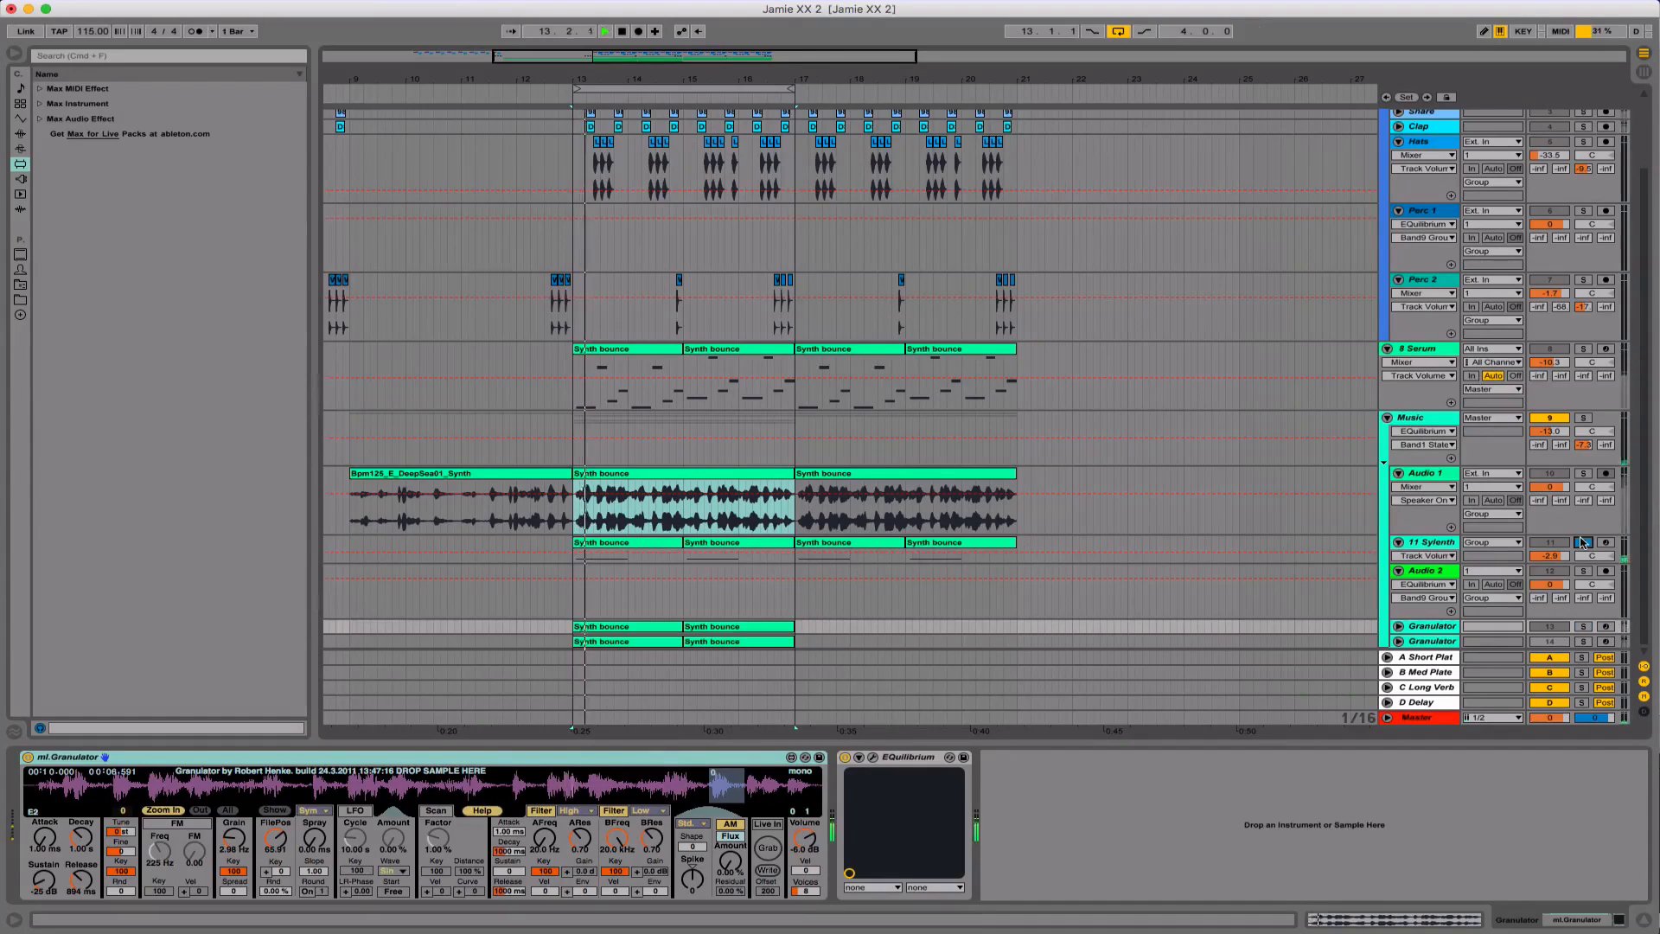
click(1437, 542)
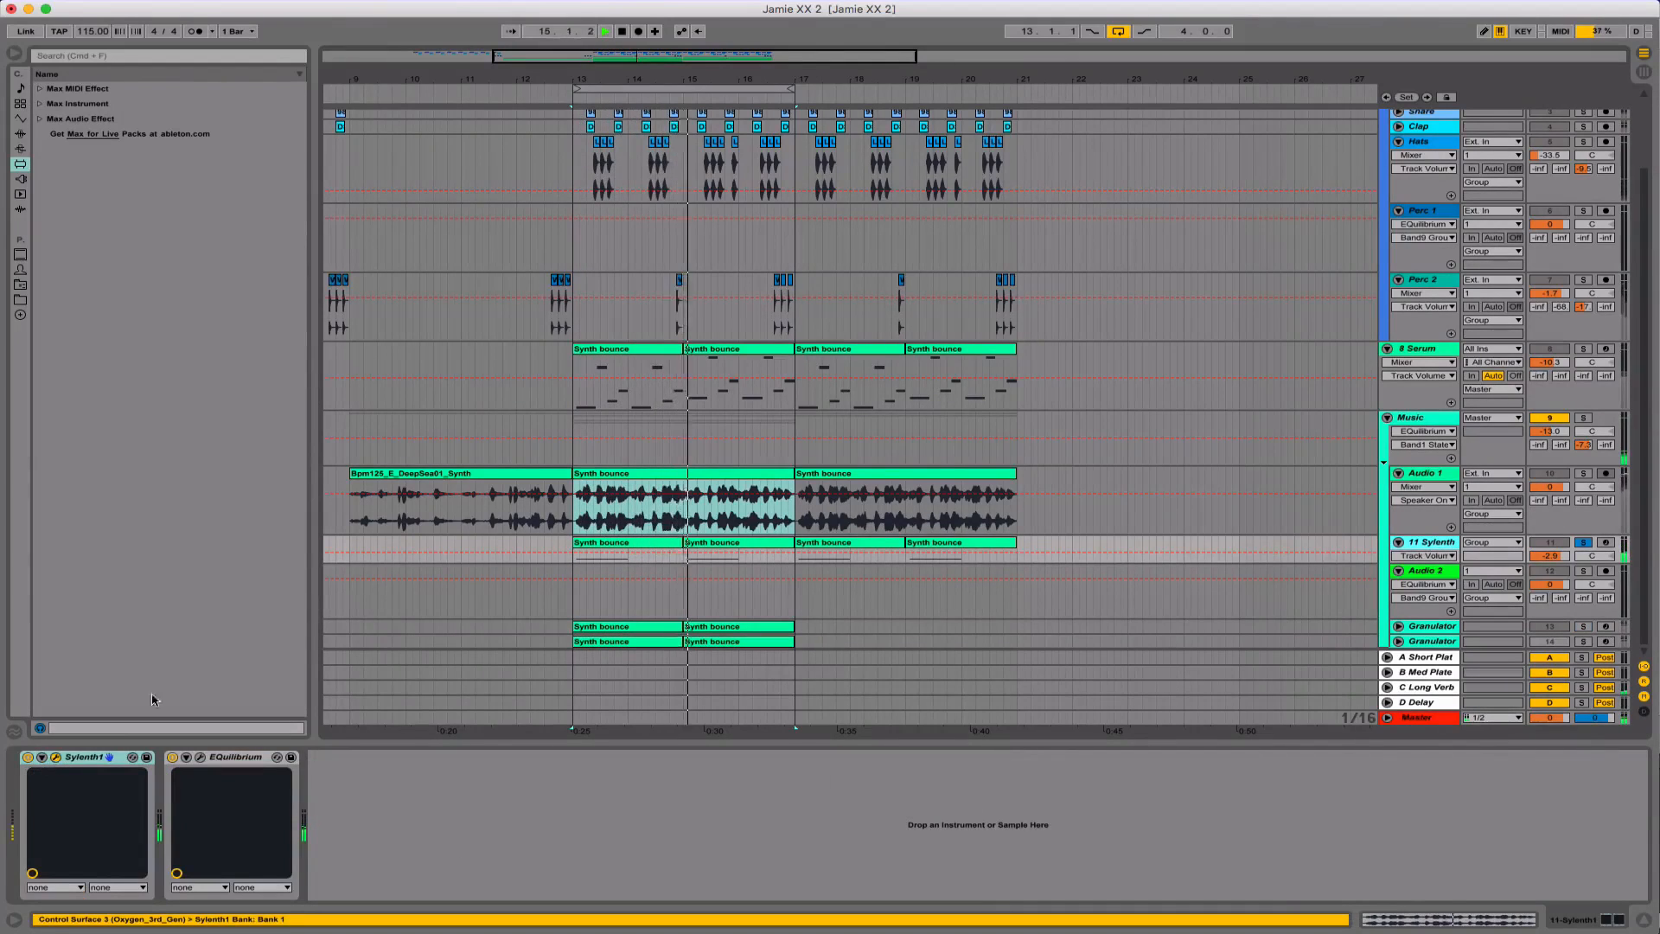
click(56, 756)
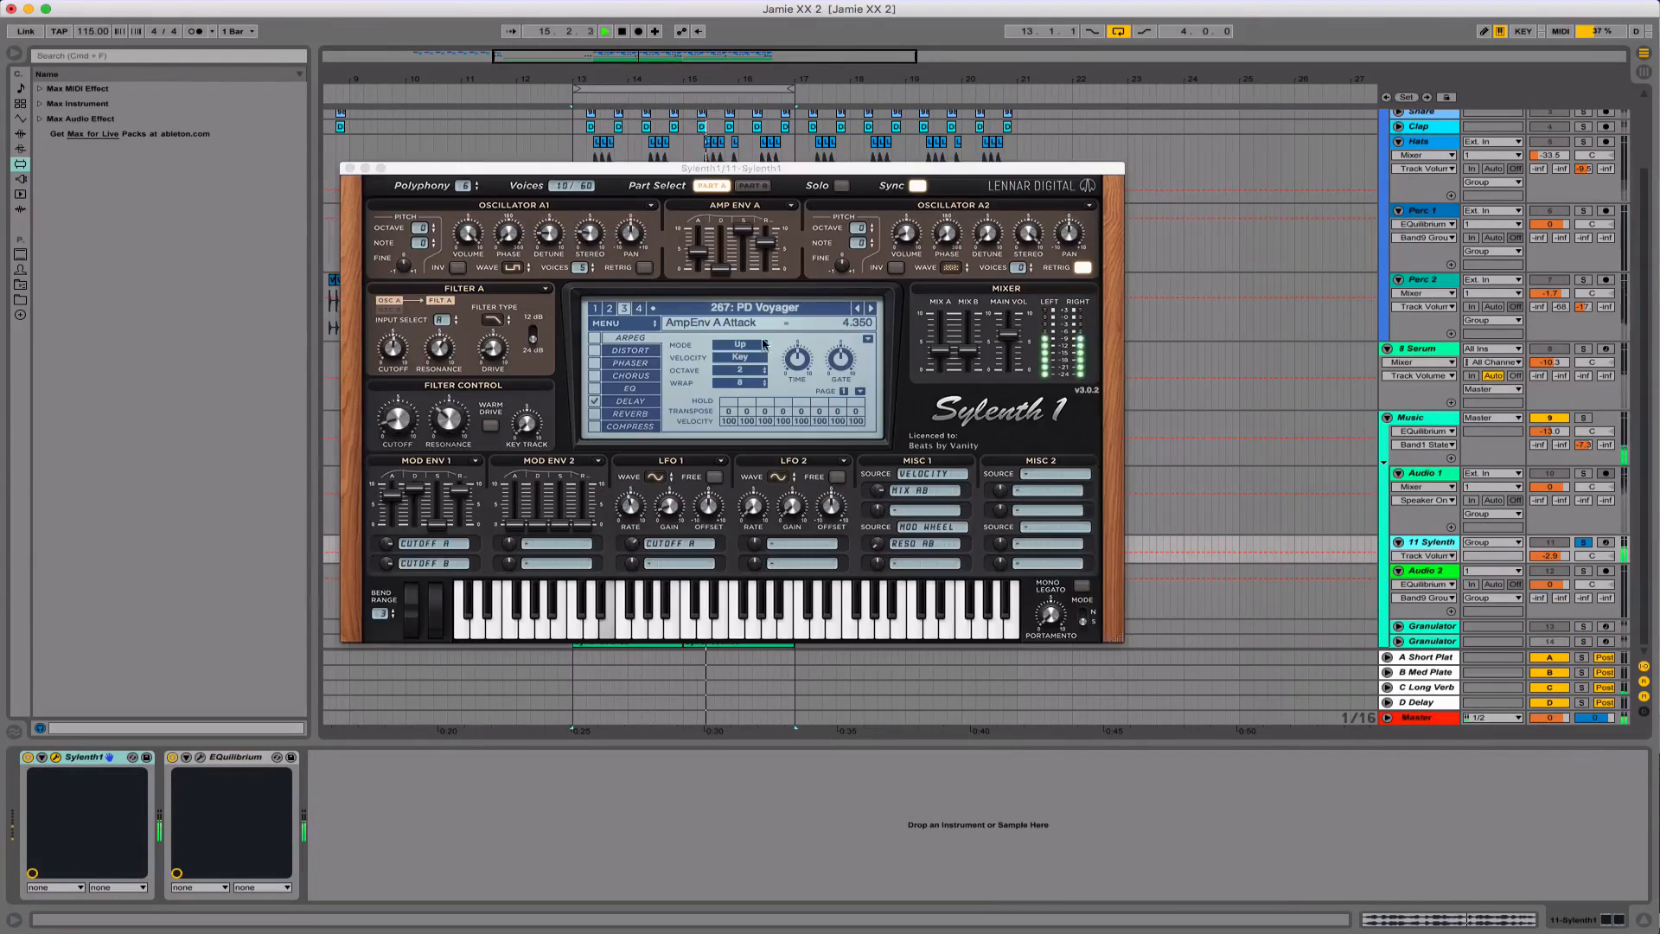
click(1010, 334)
drag(1009, 333, 1024, 335)
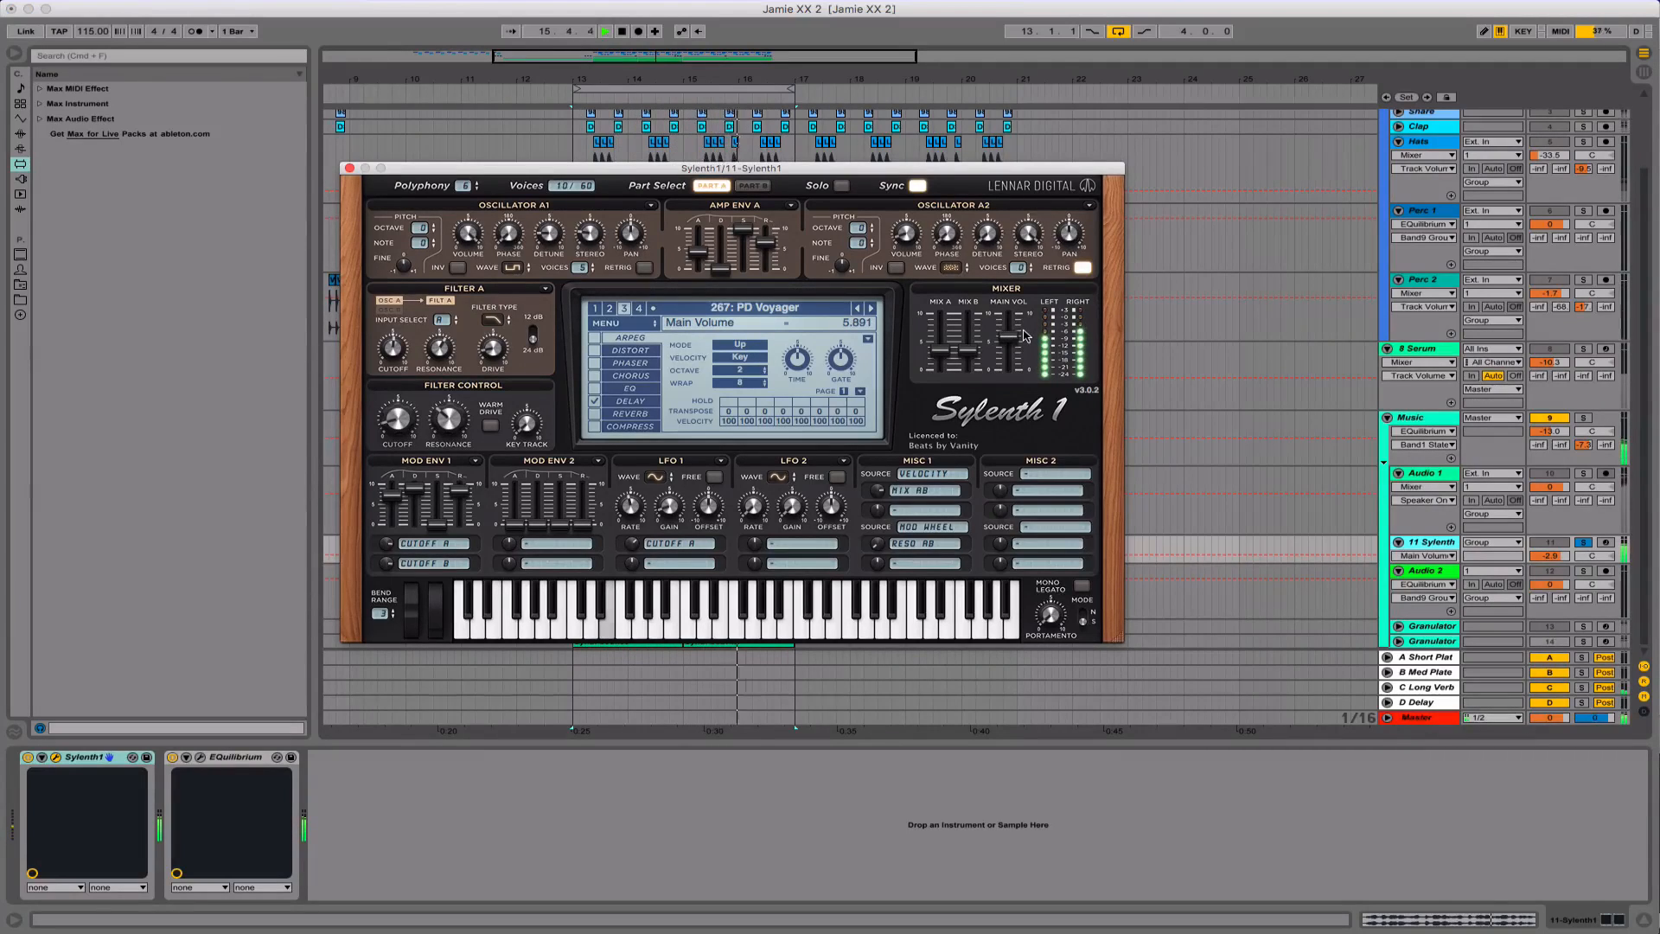
key(space)
click(349, 168)
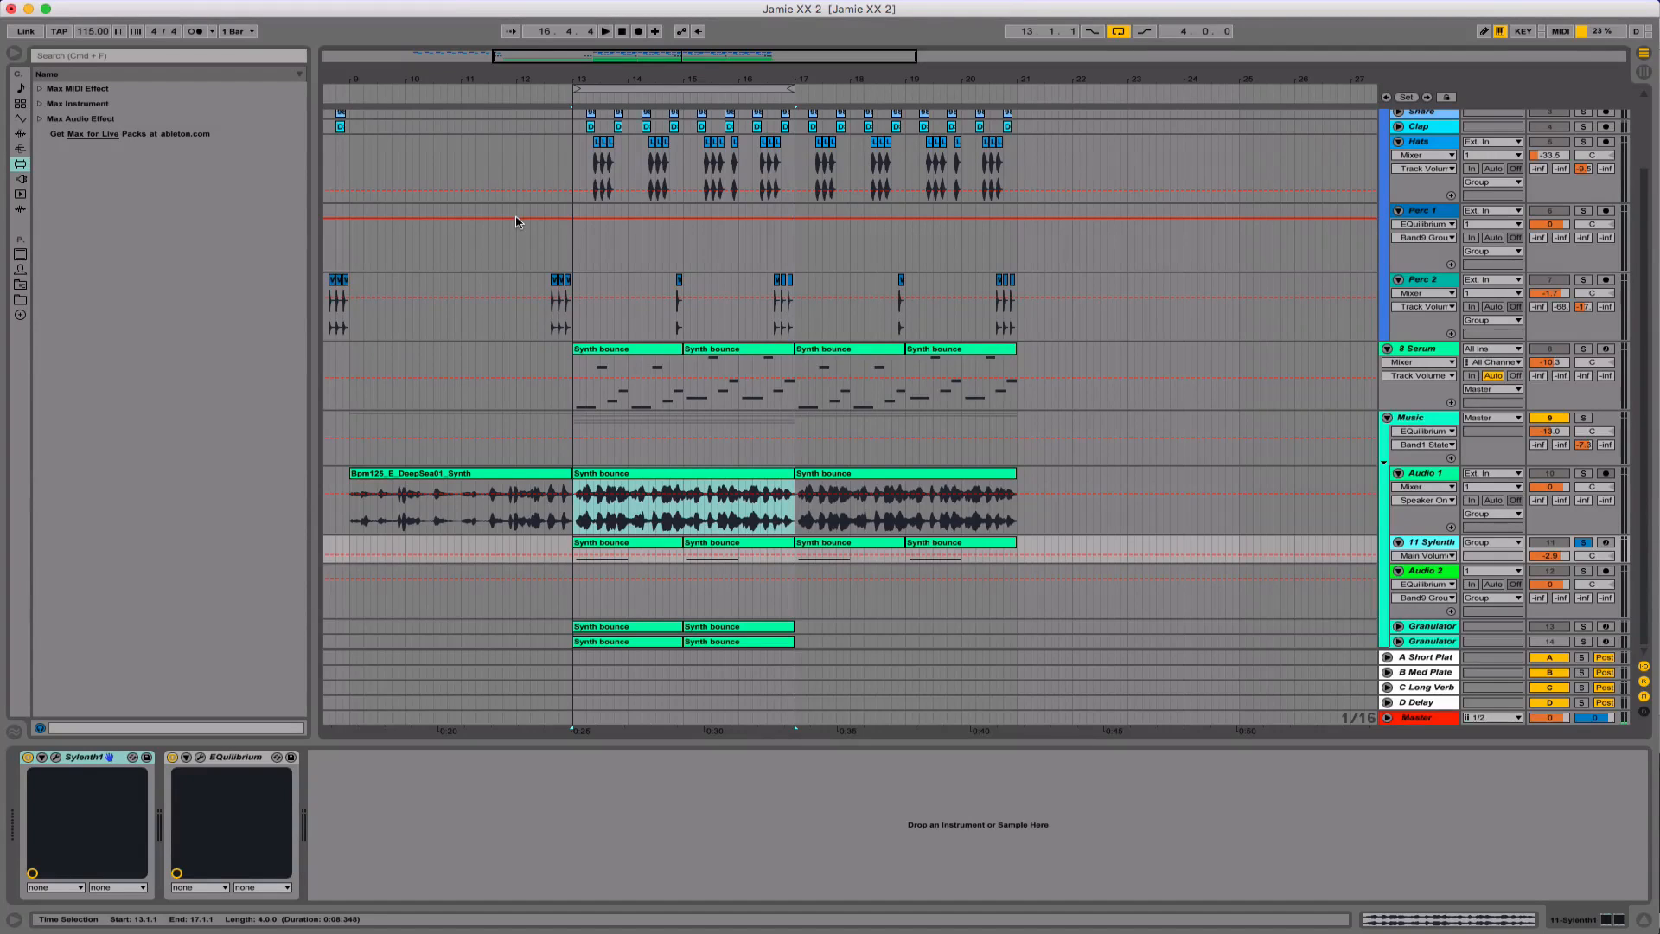
Examine the low and high cut filters in EQuilibrium on the A Short Plate return track
click(1418, 660)
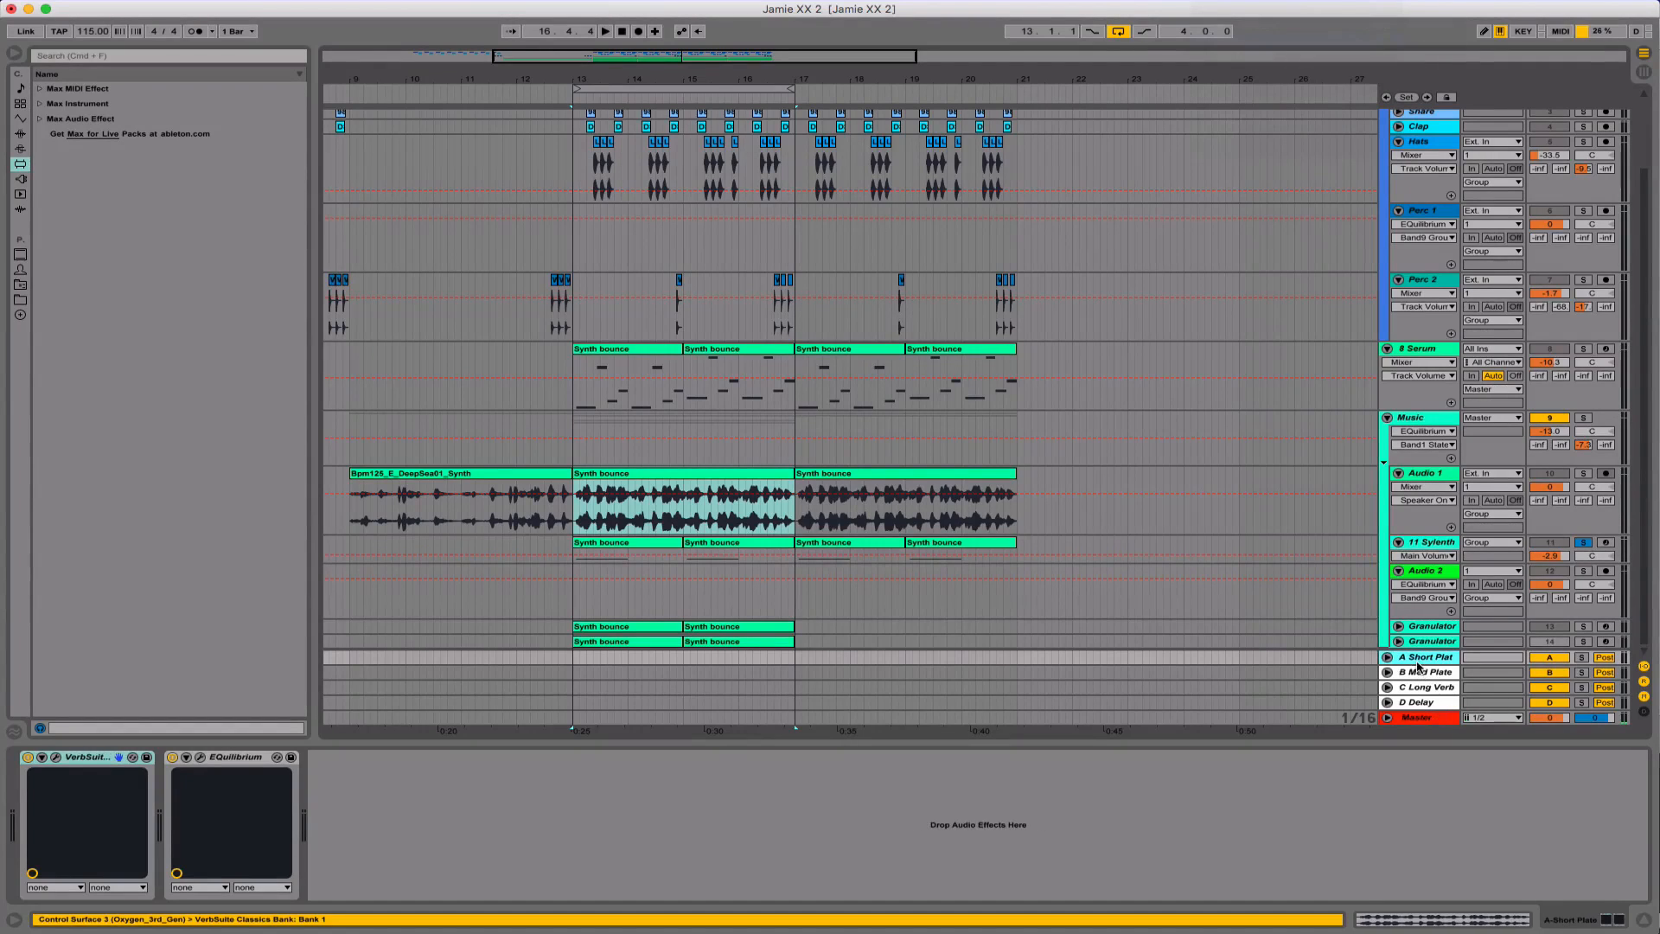
click(199, 757)
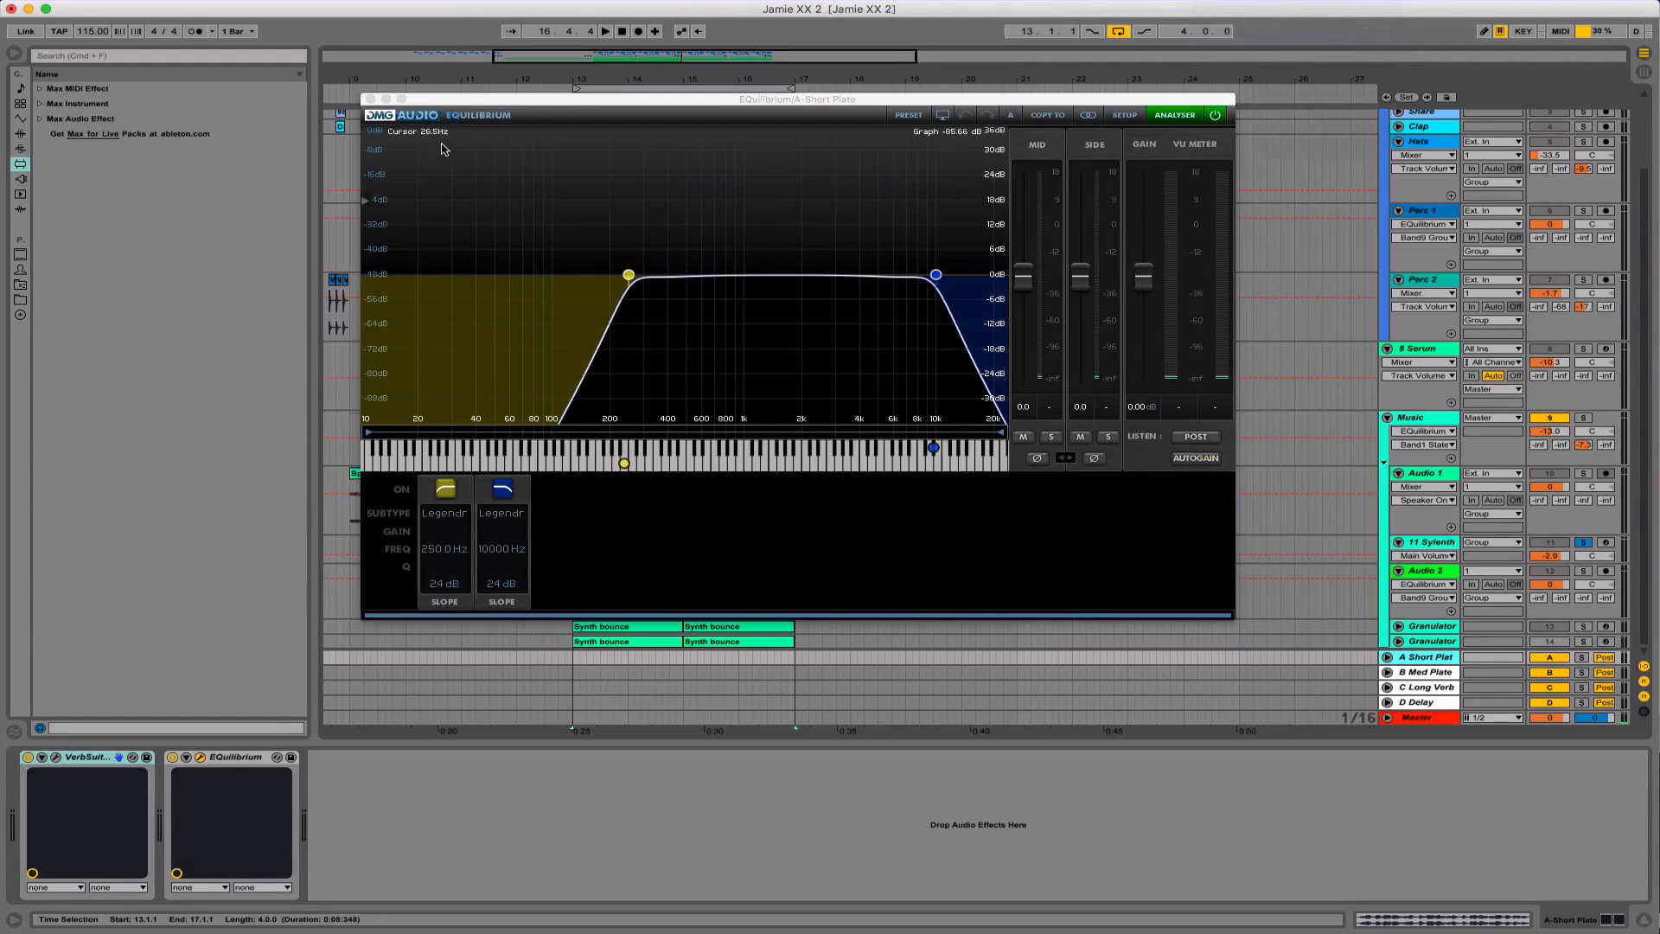
click(370, 100)
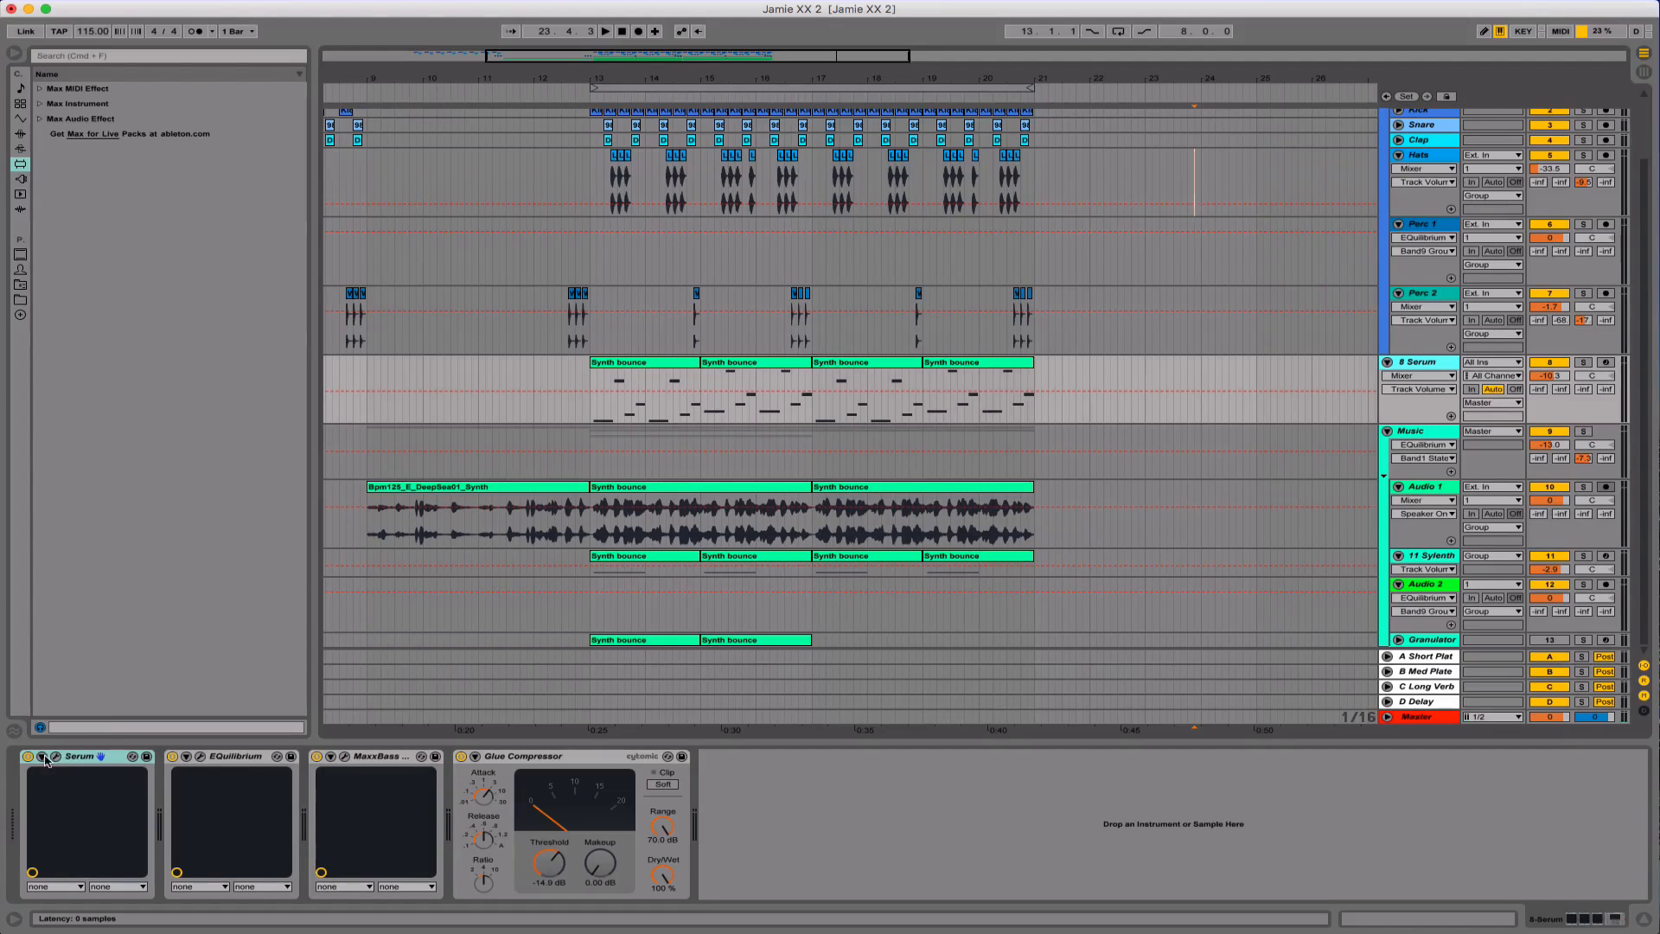
Examine the Serum, EQuilibrium and MaxxBass settings on the 8 Serum track, and close their windows
click(56, 757)
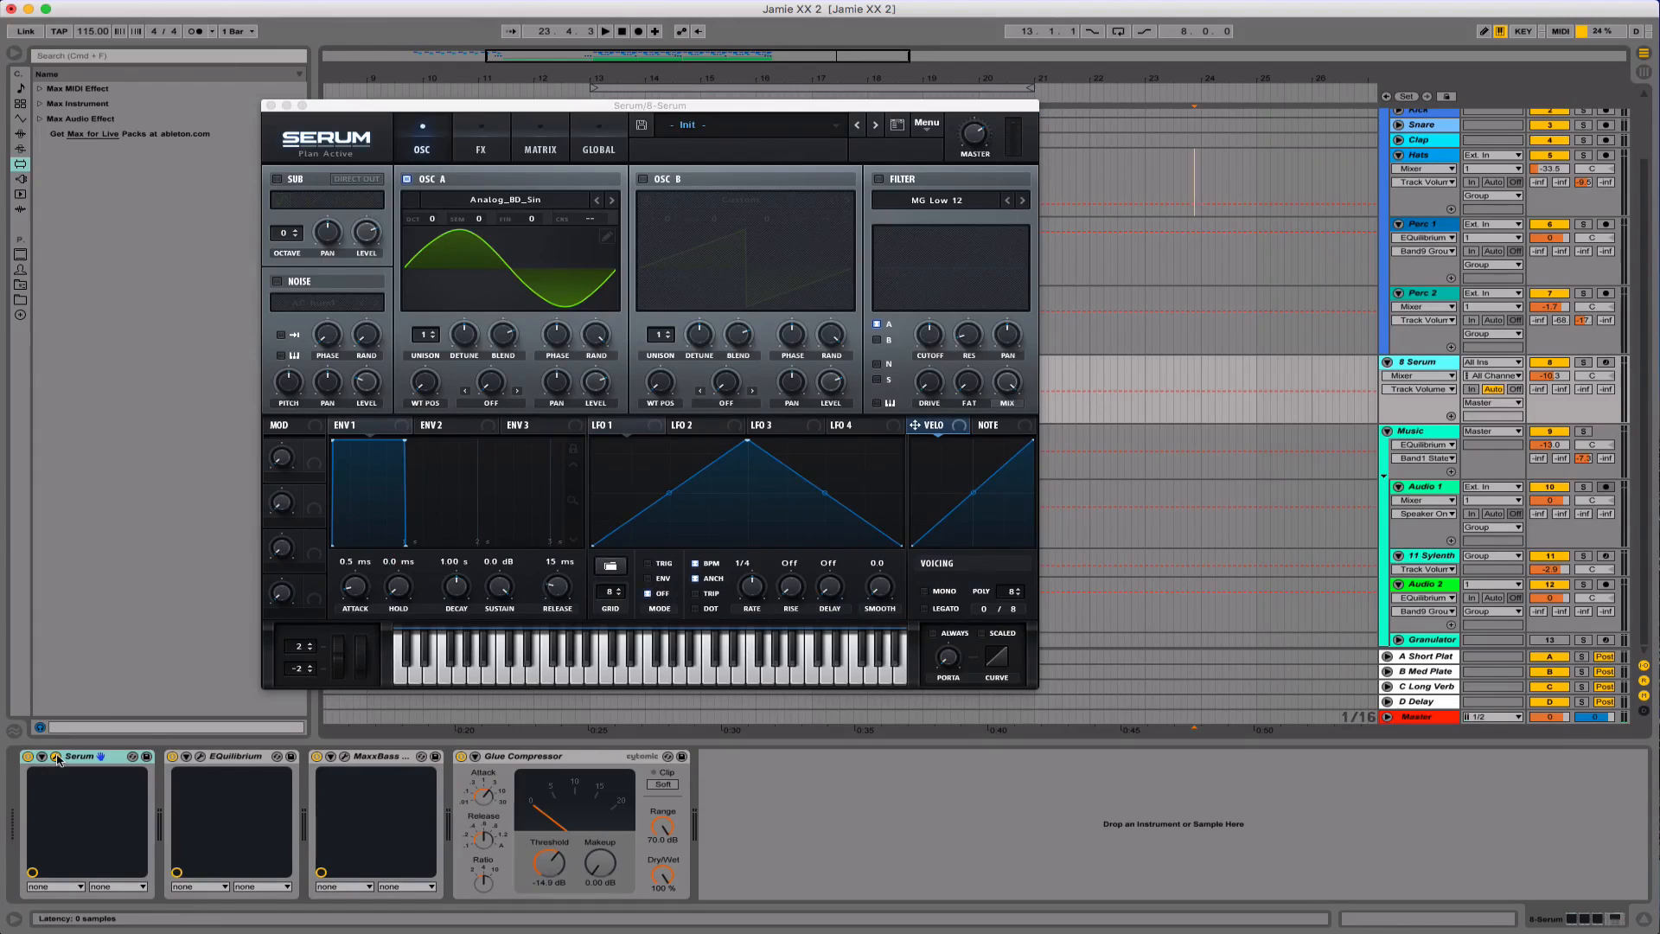
click(200, 758)
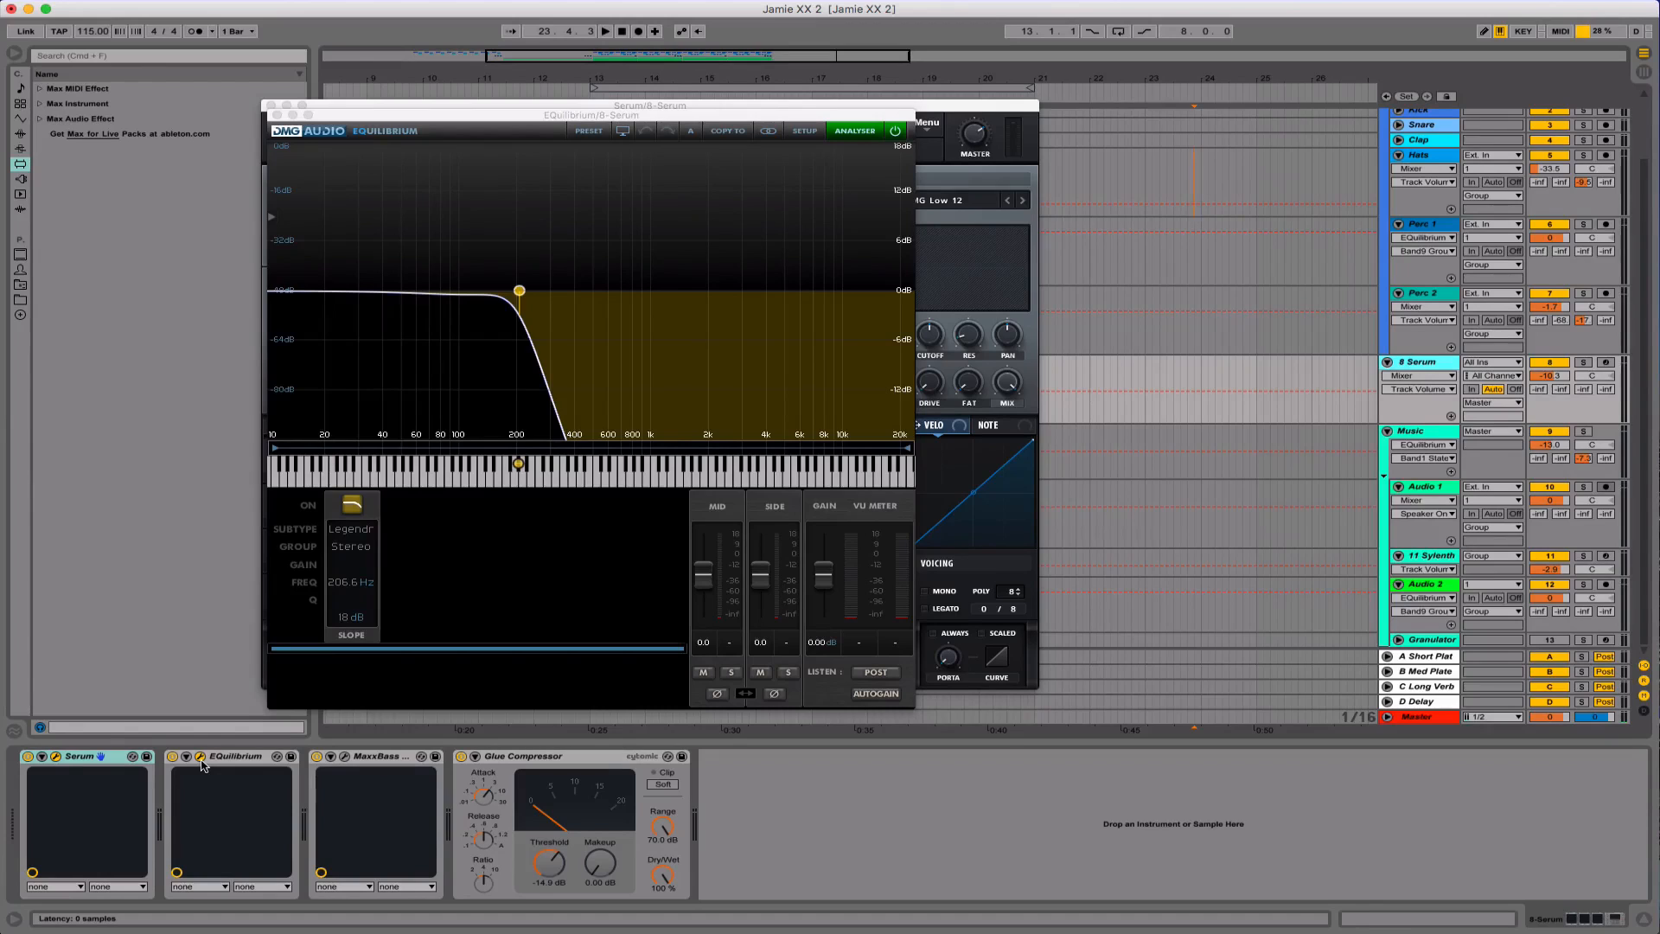
click(344, 757)
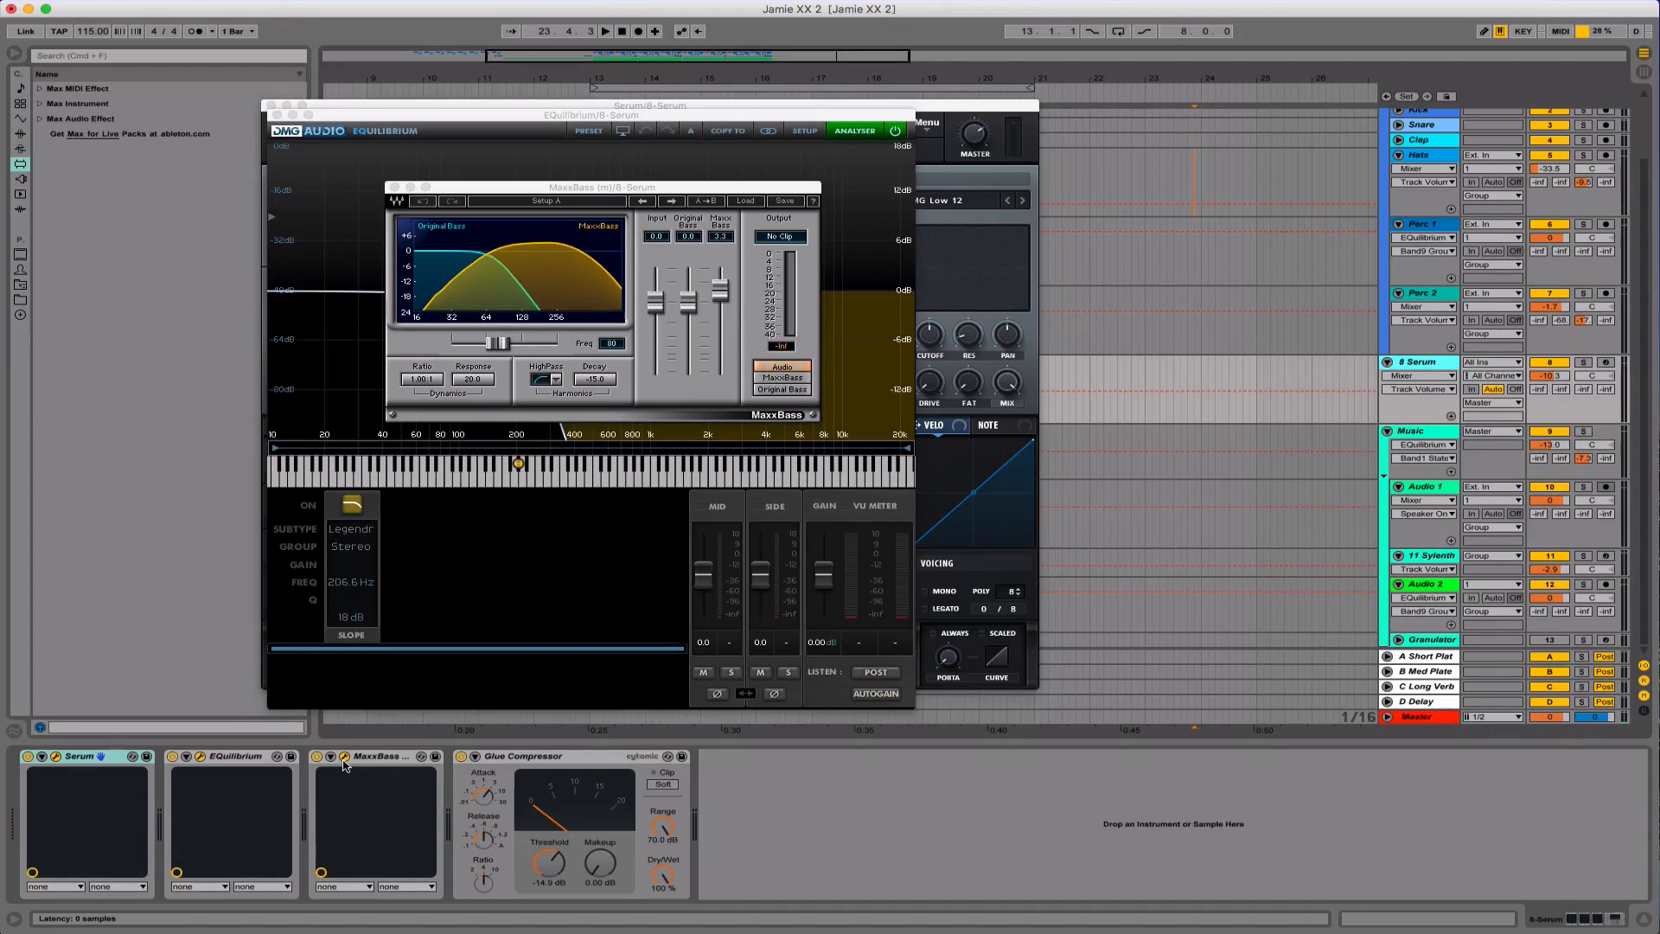
click(344, 757)
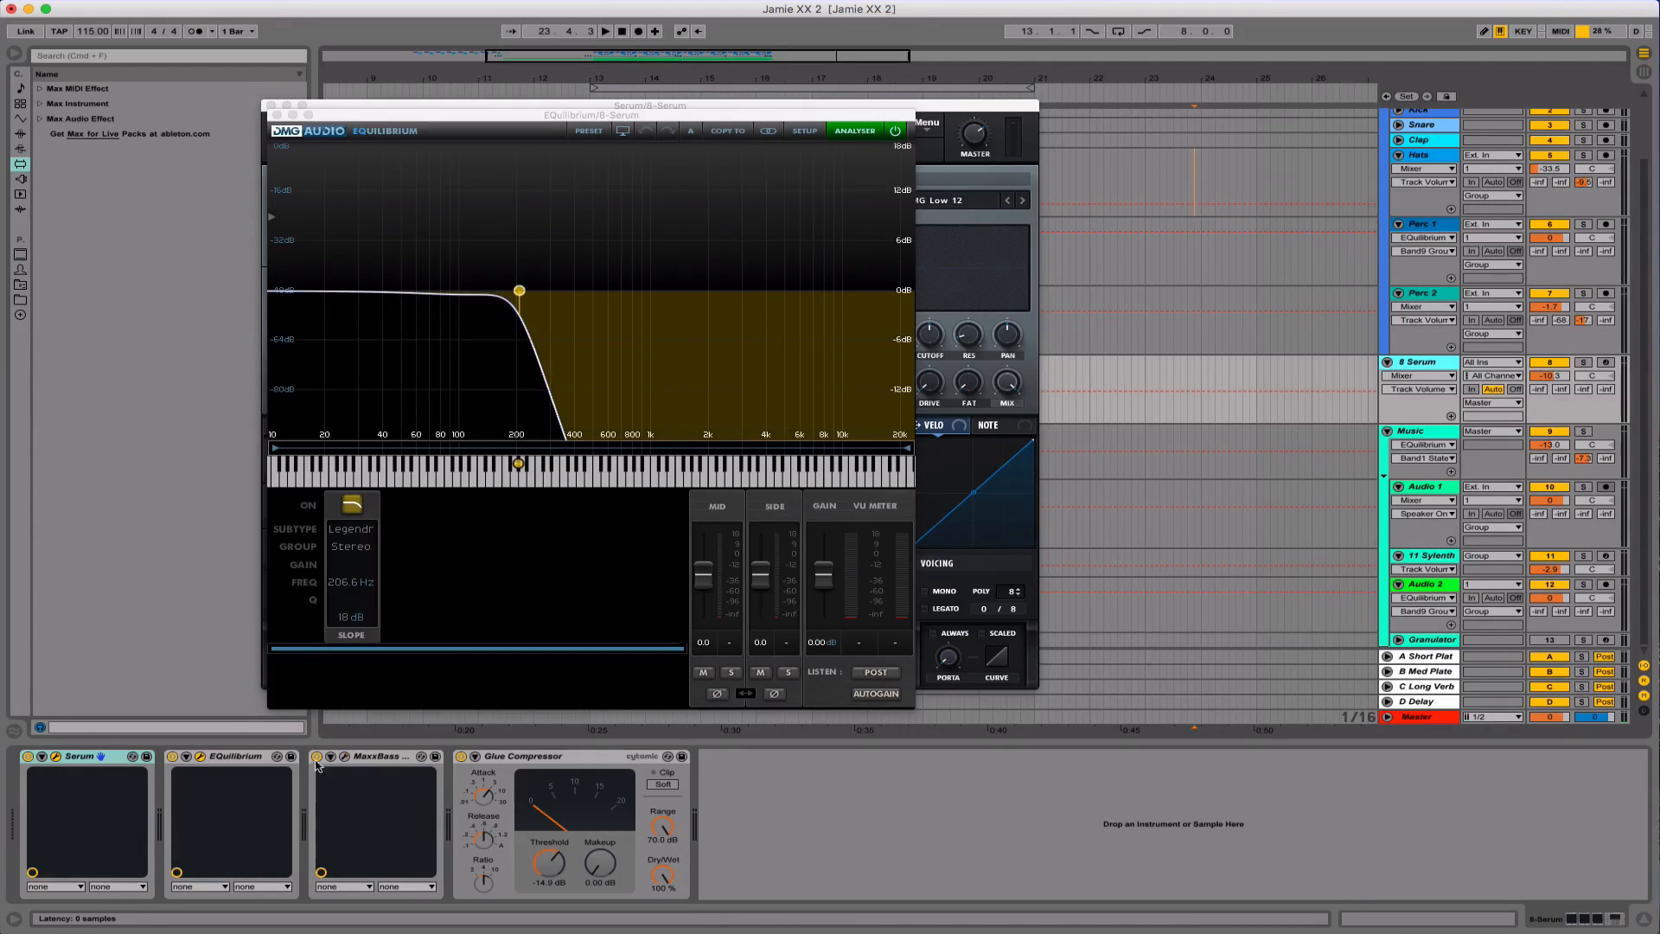
click(200, 757)
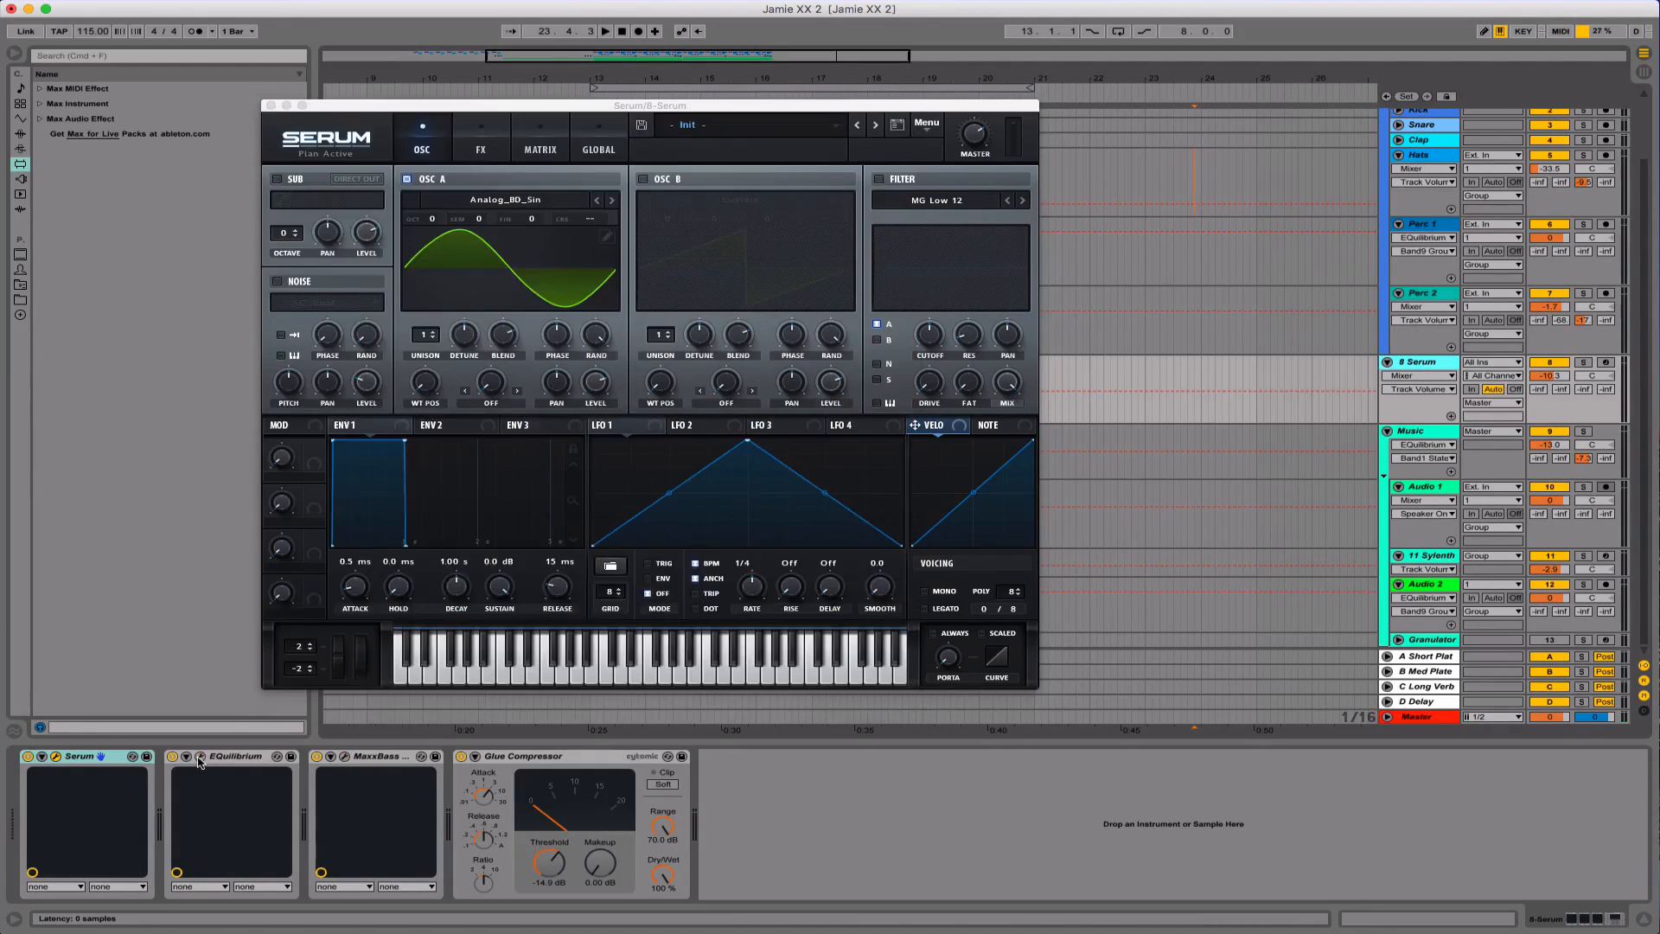
click(56, 757)
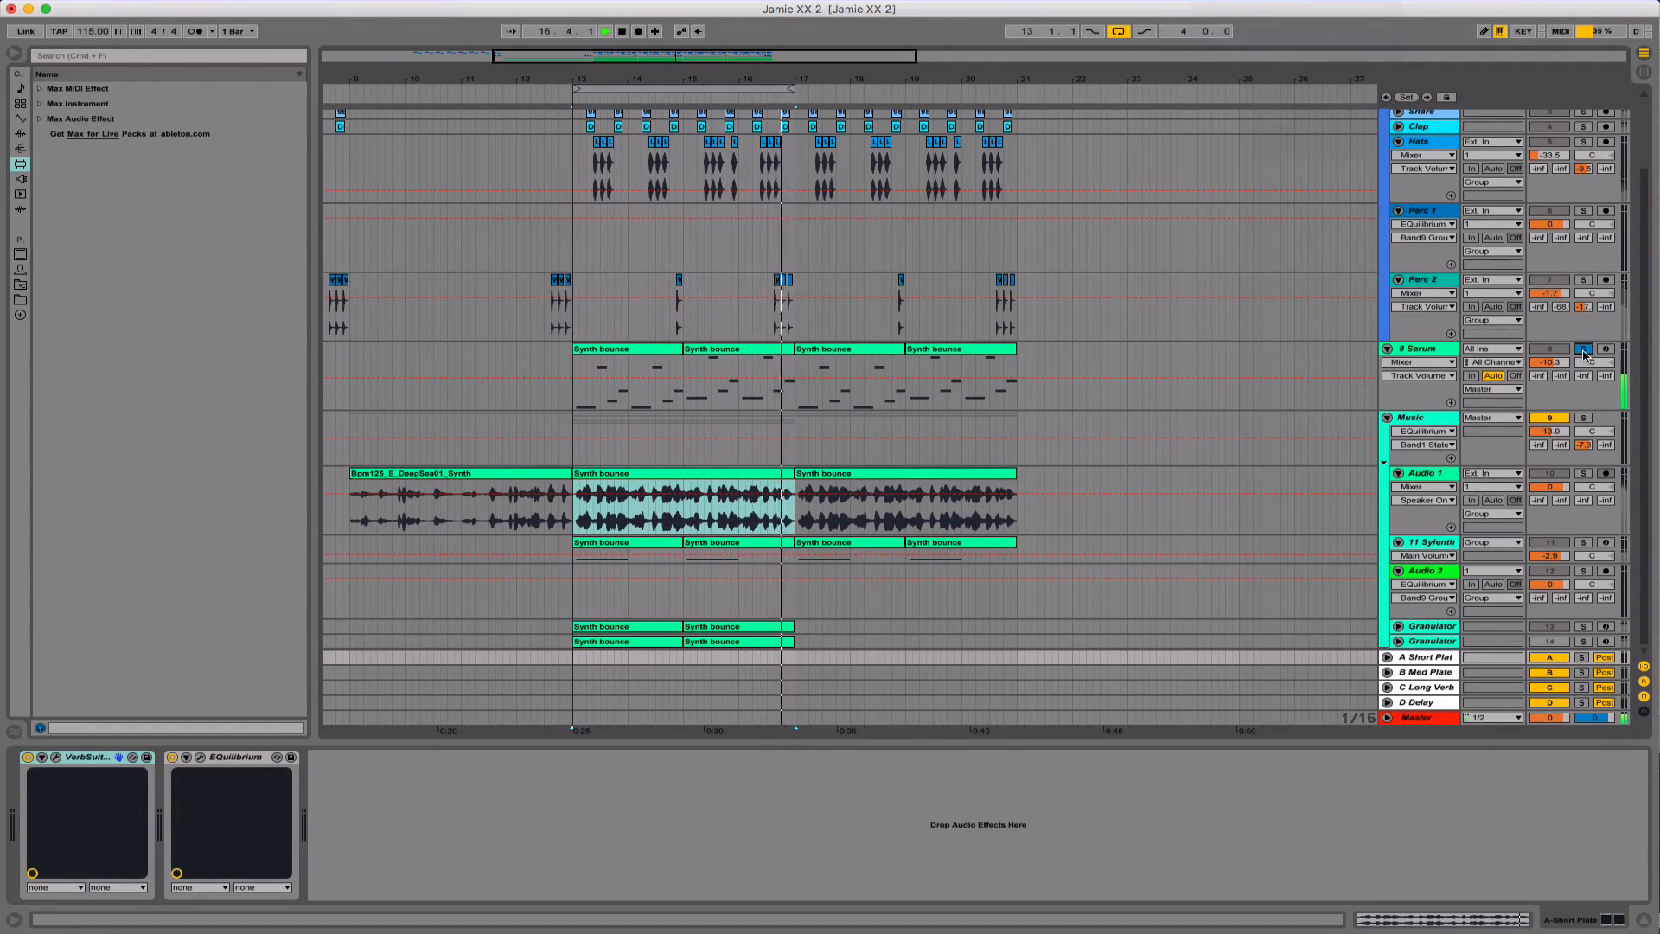
Stop the soloed playback of the 8 Serum track and inspect its synth bounce clips from bar 13
key(space)
drag(613, 78, 613, 151)
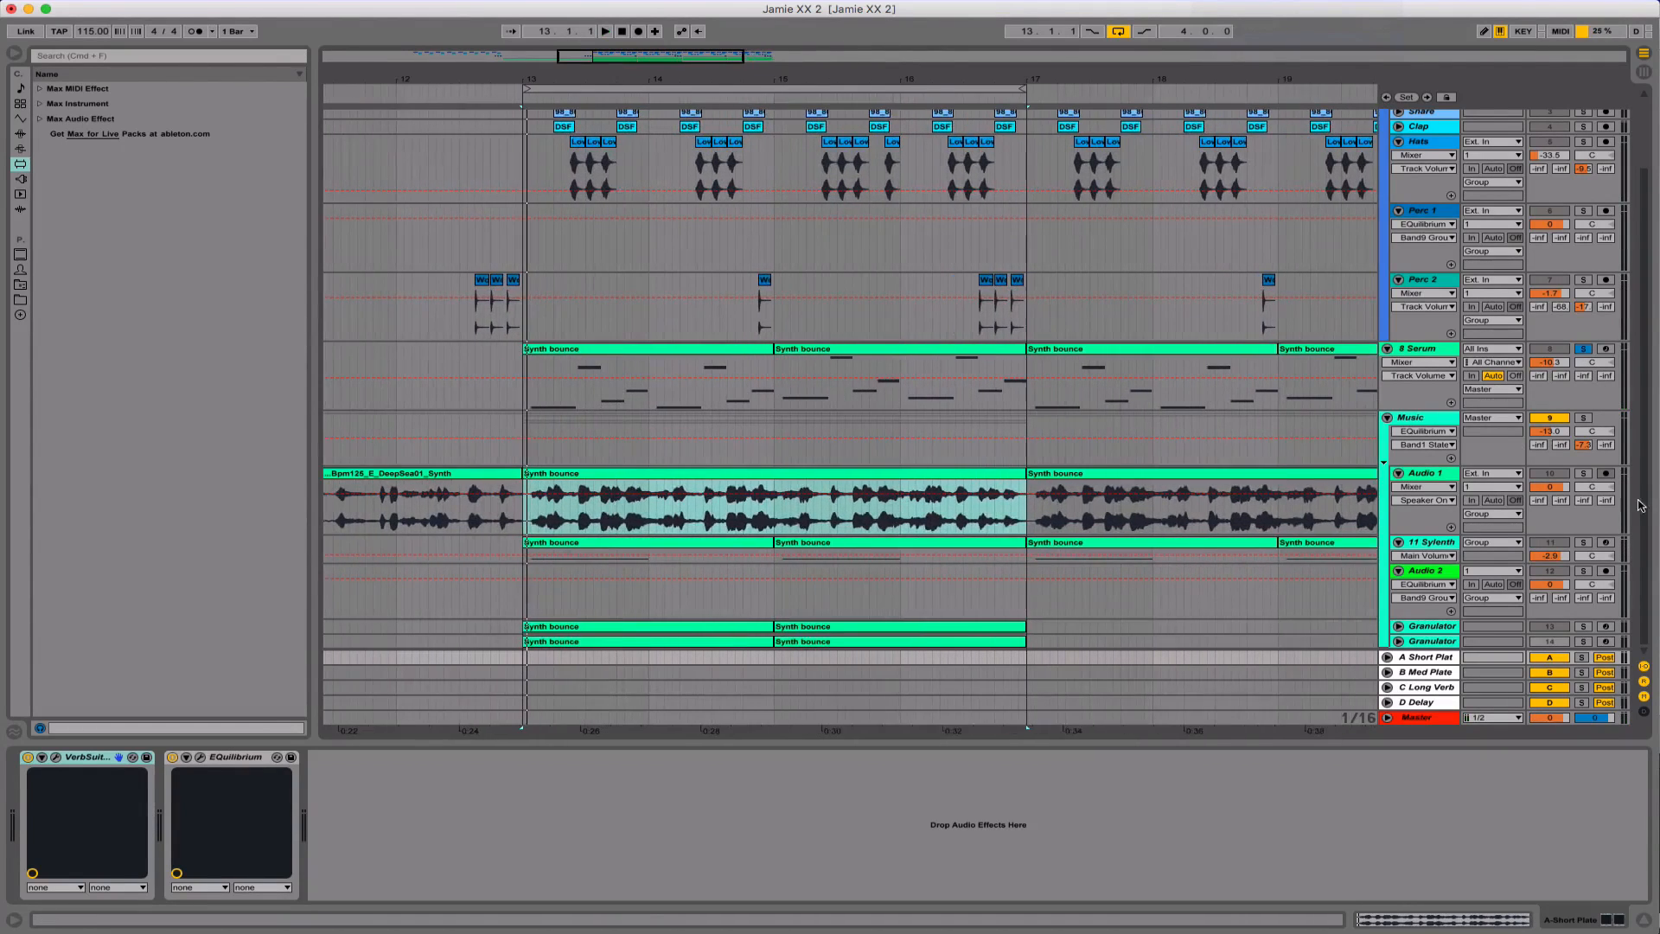
drag(1424, 409, 1424, 517)
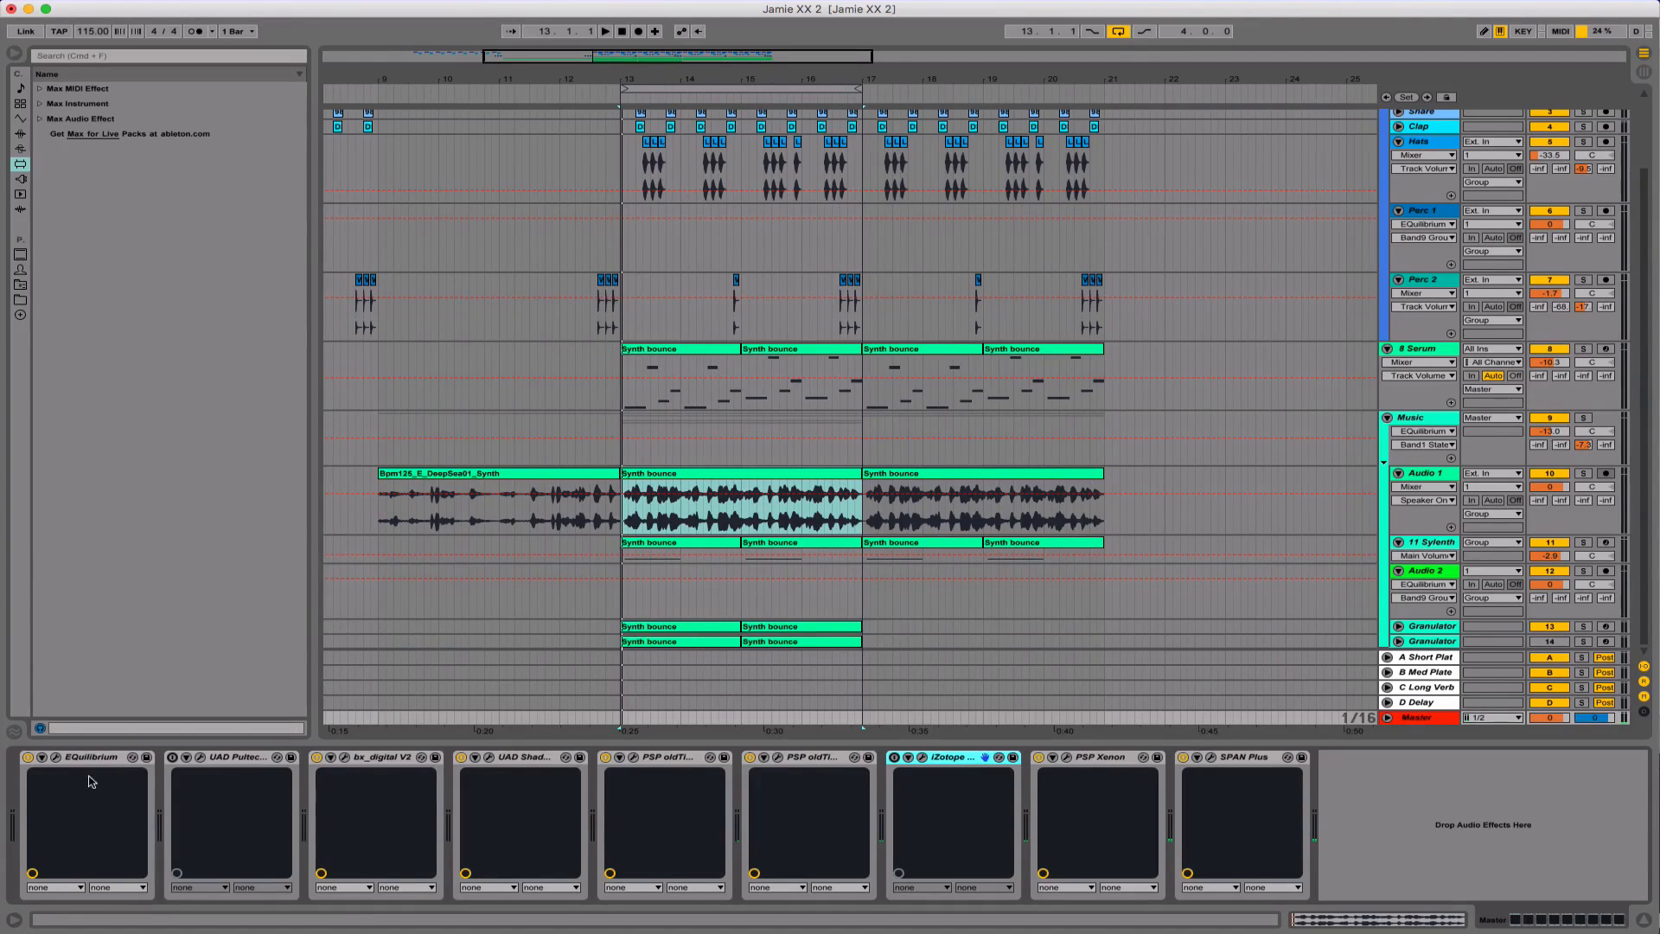
Examine the EQuilibrium and bx_digital V2 settings on the Master track
click(55, 757)
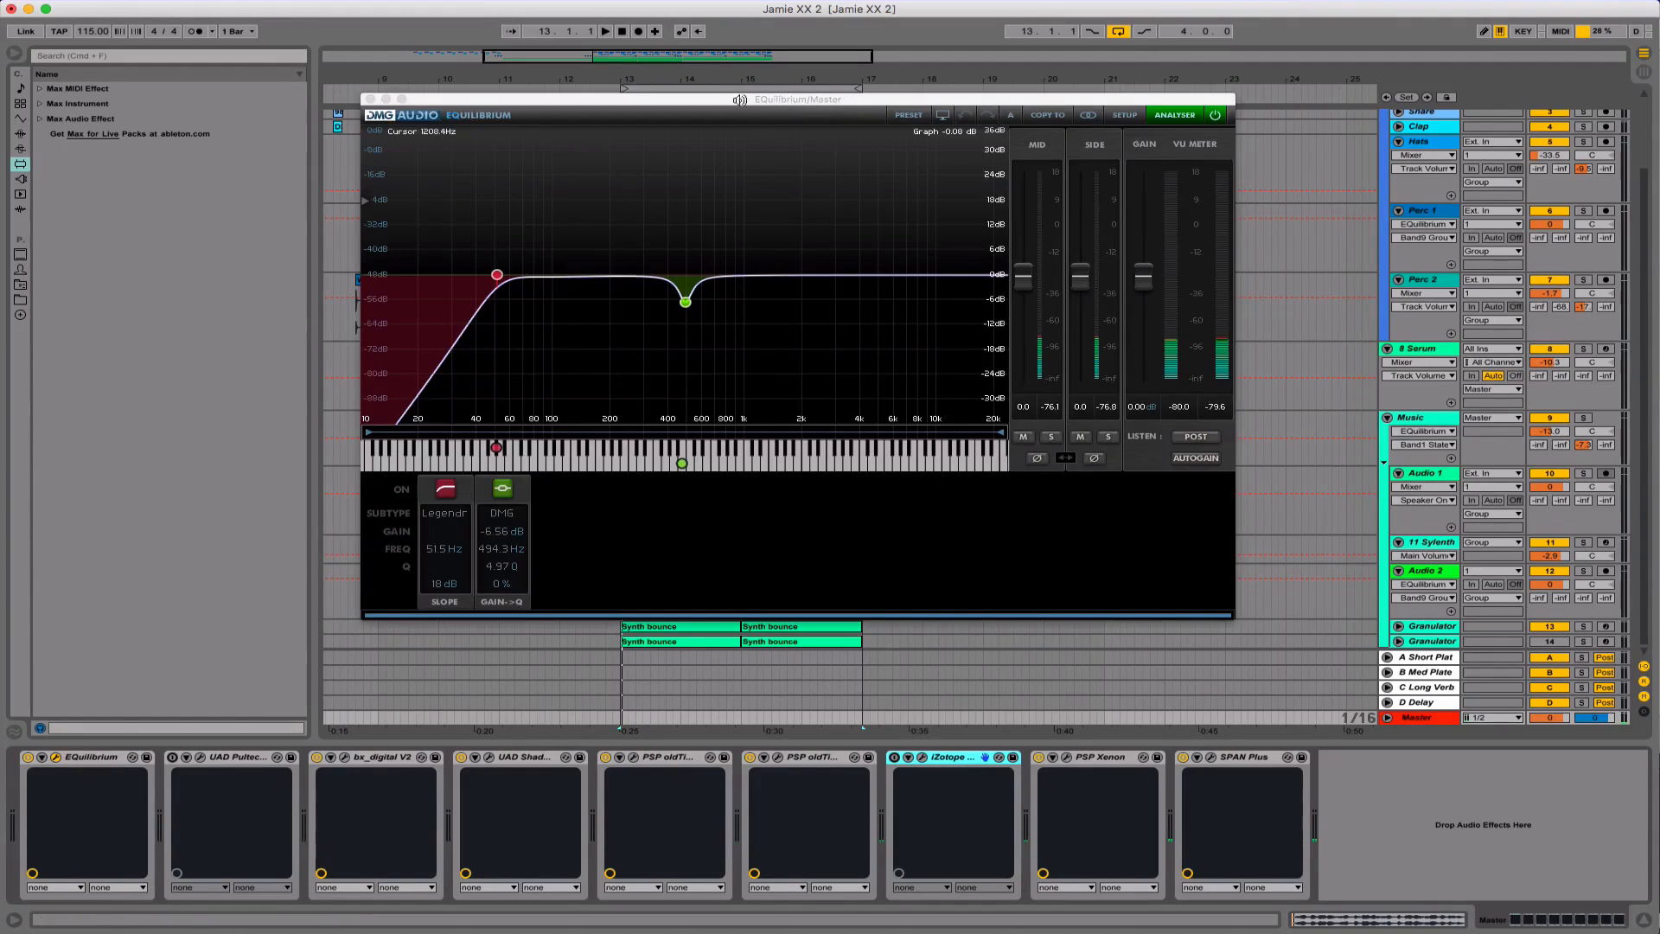
click(737, 98)
drag(735, 104, 731, 118)
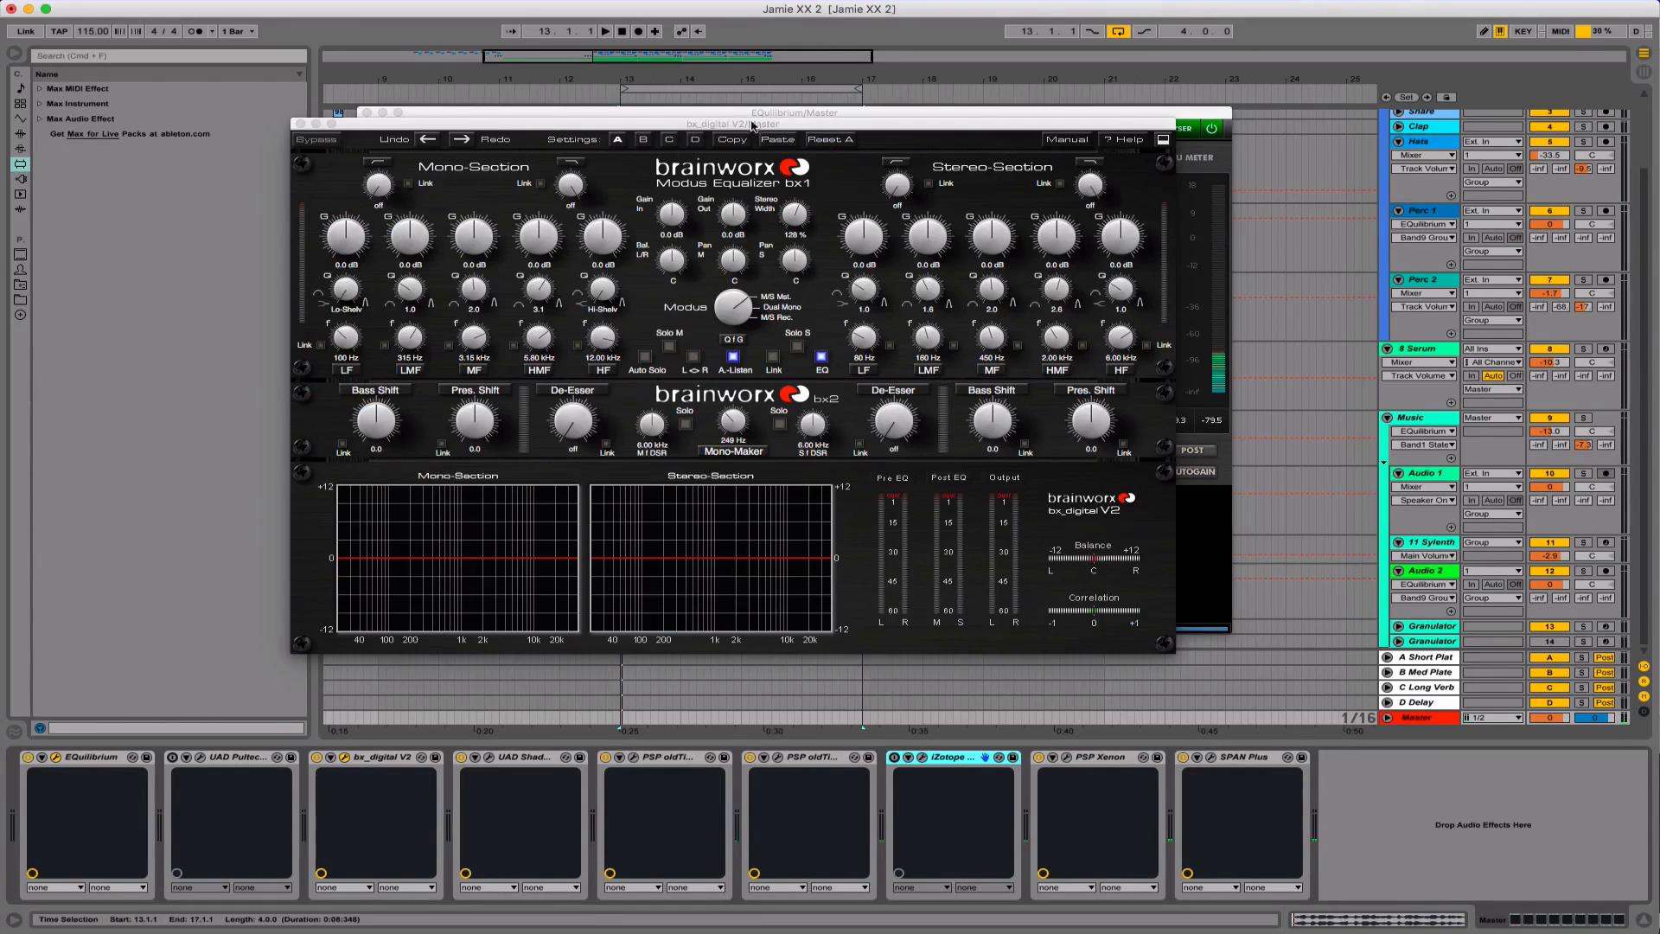
drag(752, 128, 811, 122)
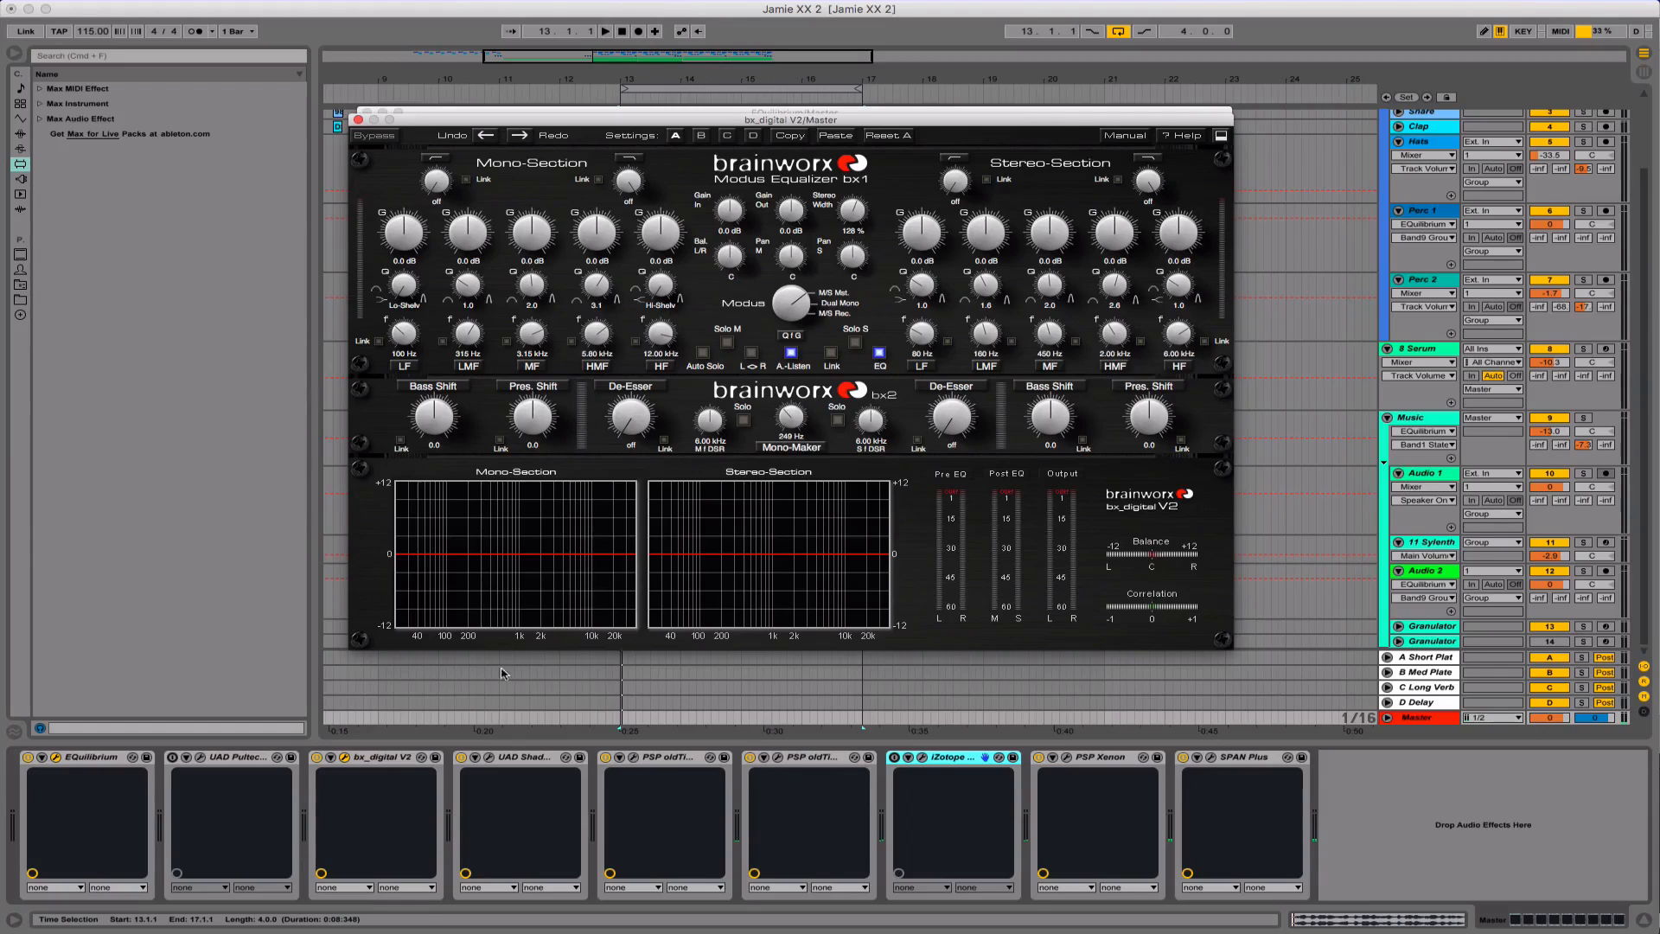
Examine the UAD Shadow Hills Mastering Compressor and both PSP oldTimerME compressors on the Master track, arranging their windows for comparison
click(489, 759)
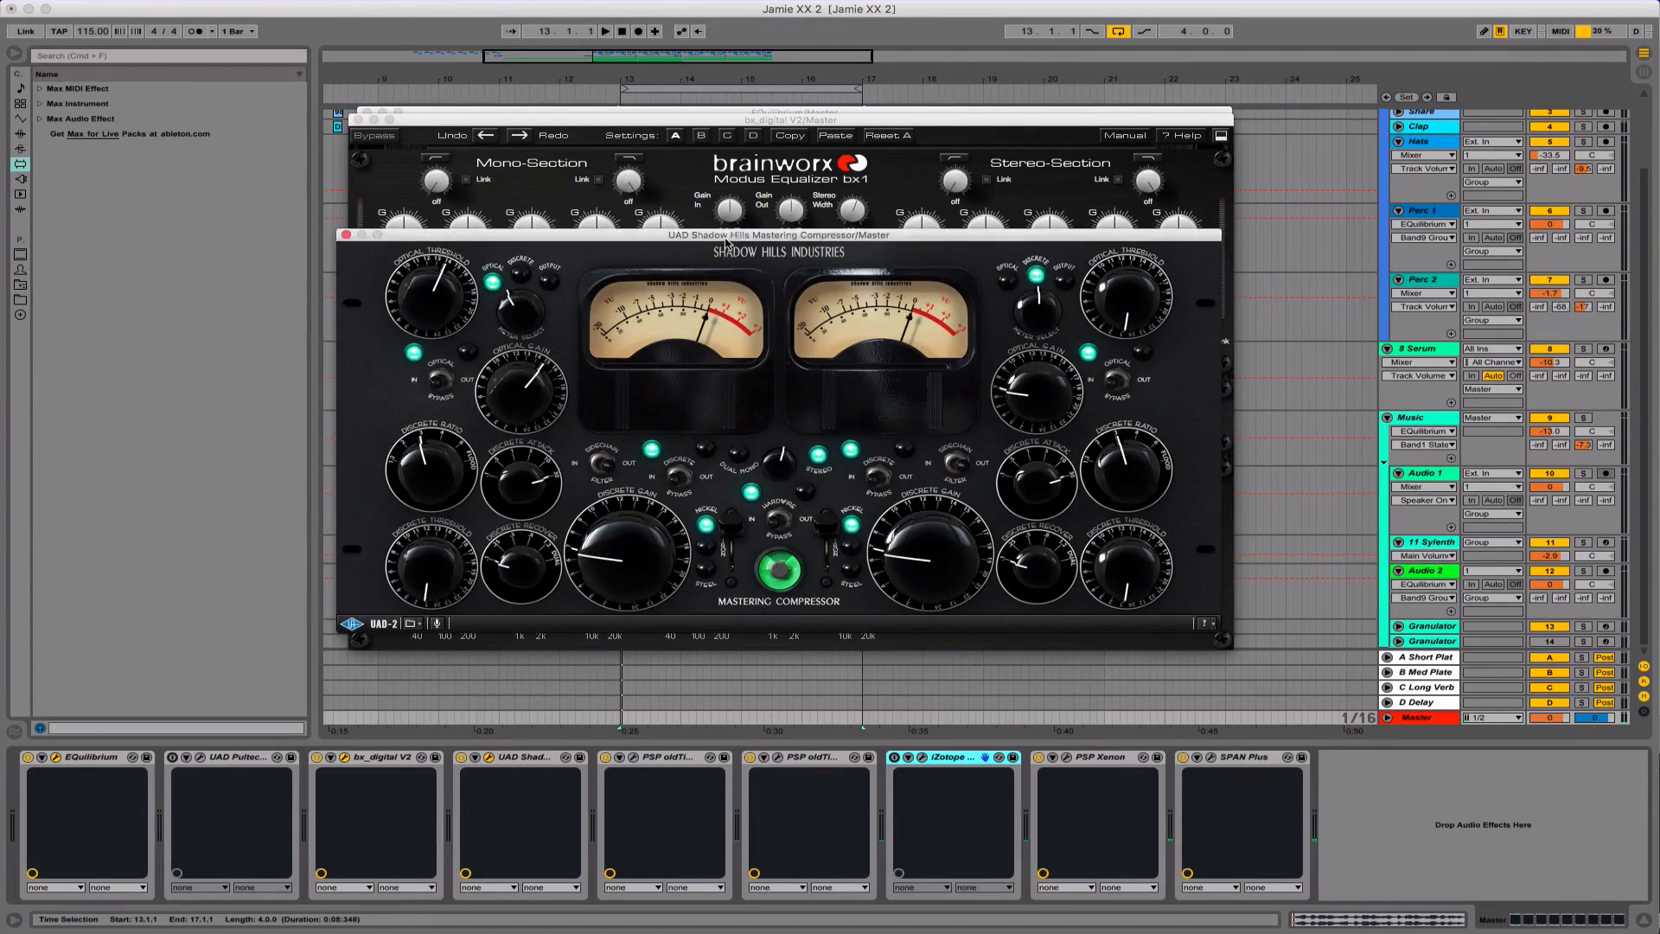
drag(730, 238, 728, 185)
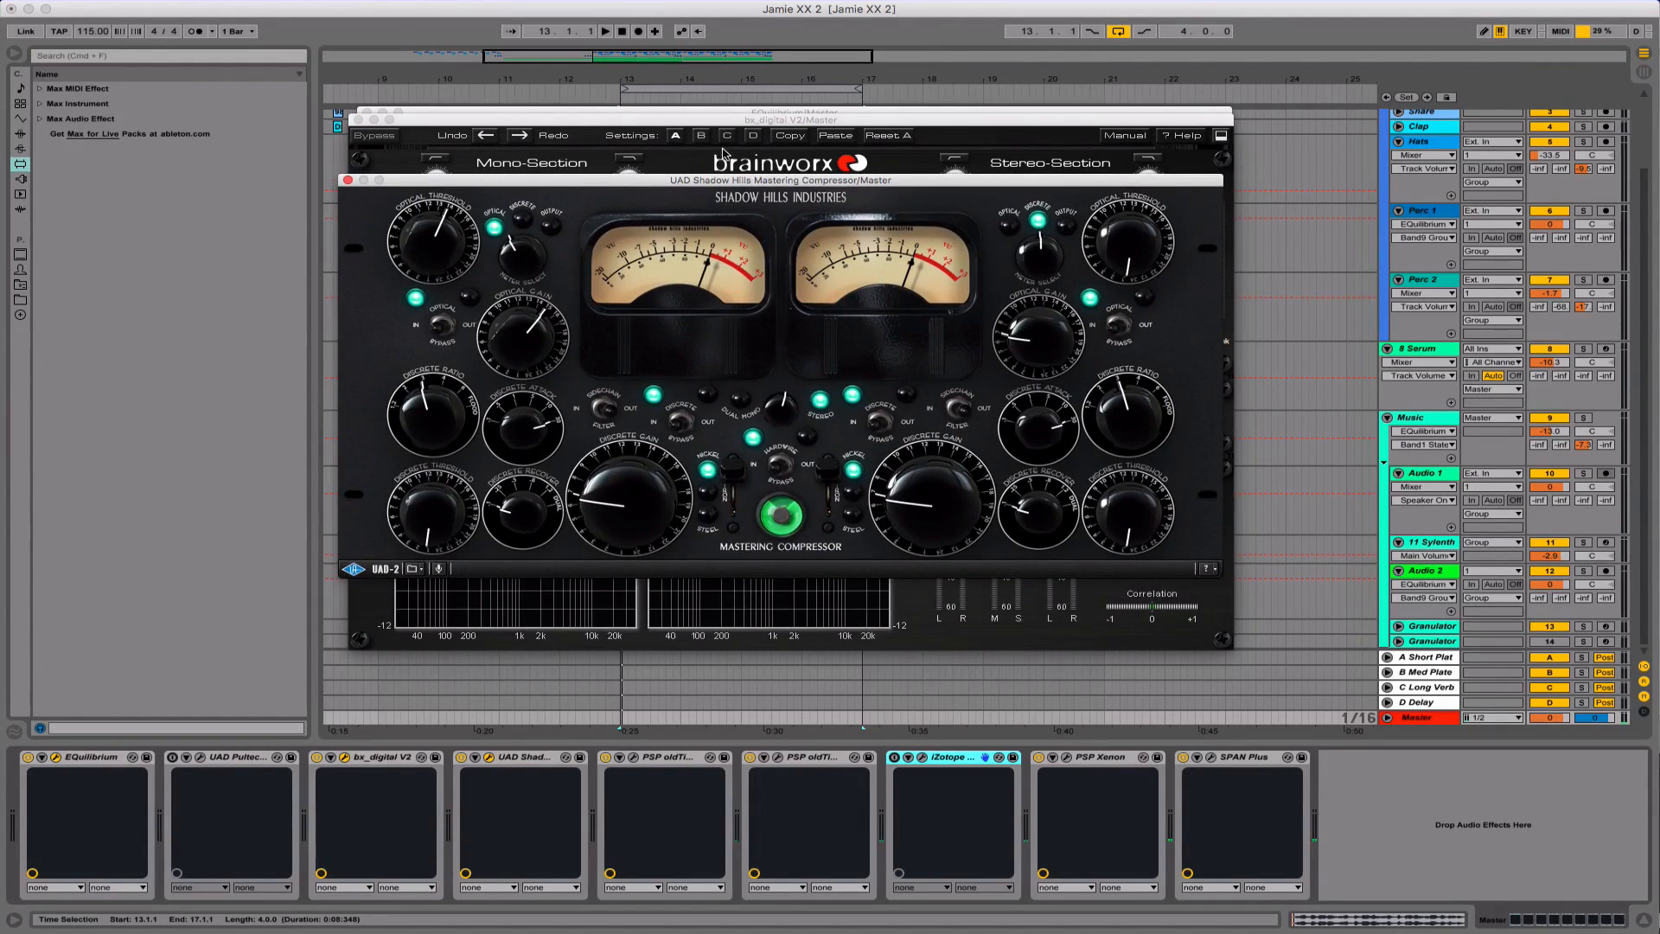
click(634, 758)
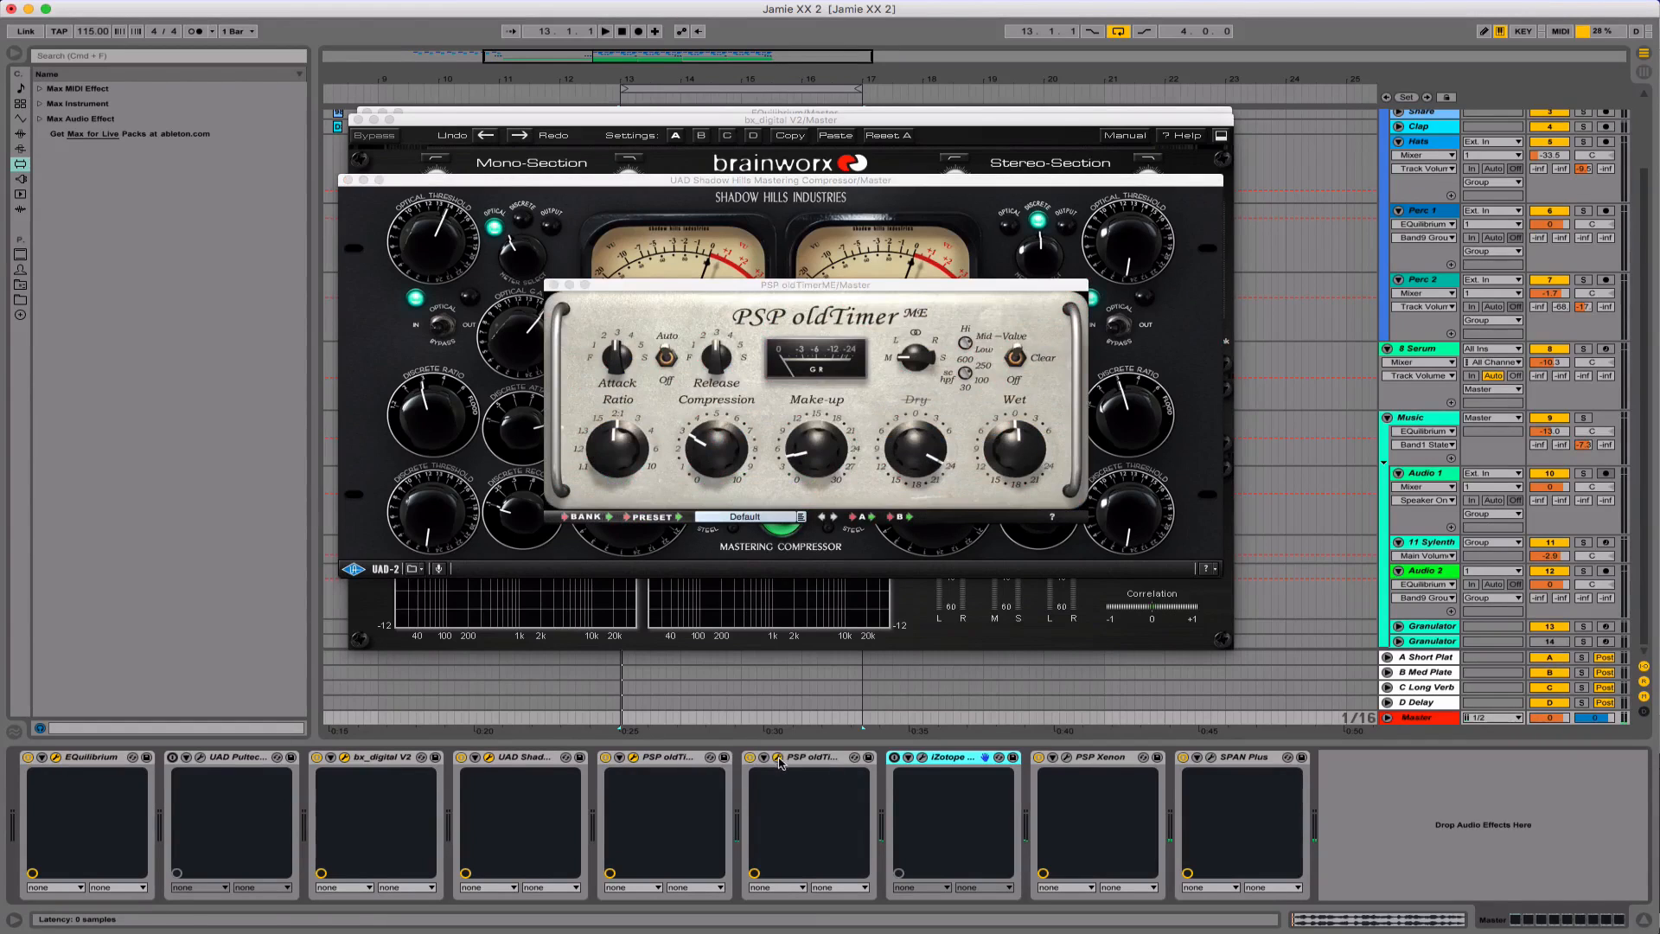
drag(718, 285, 712, 148)
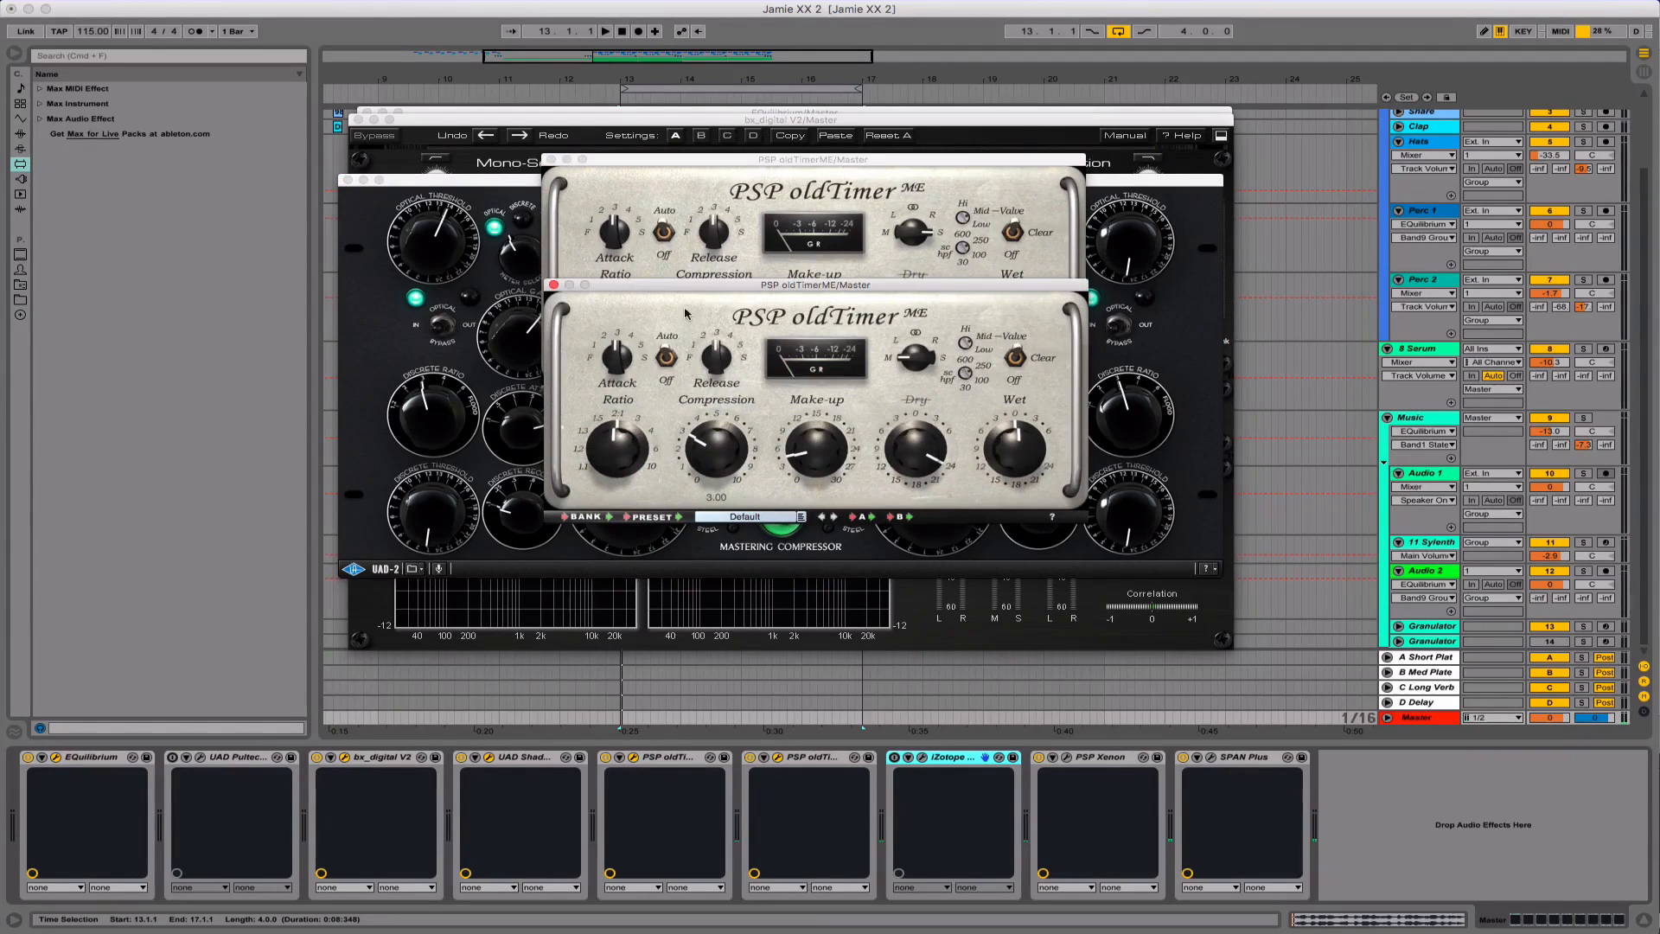
drag(686, 288, 698, 412)
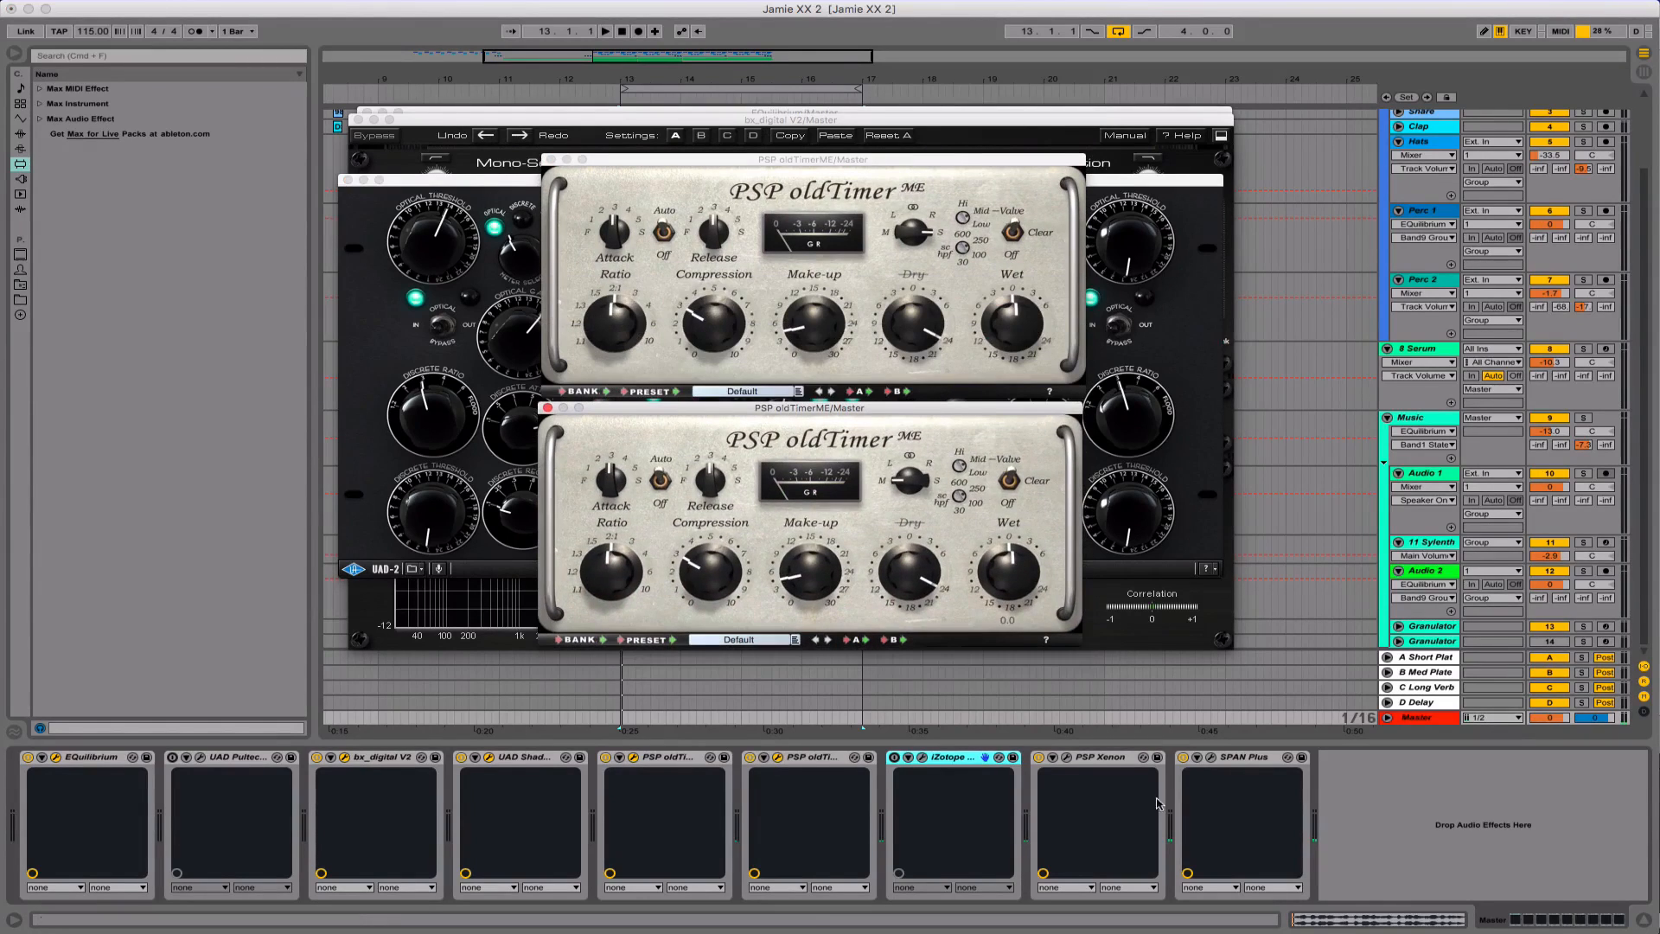
Examine the PSP Xenon limiter on the Master track, and hide all plug-in windows
click(1069, 757)
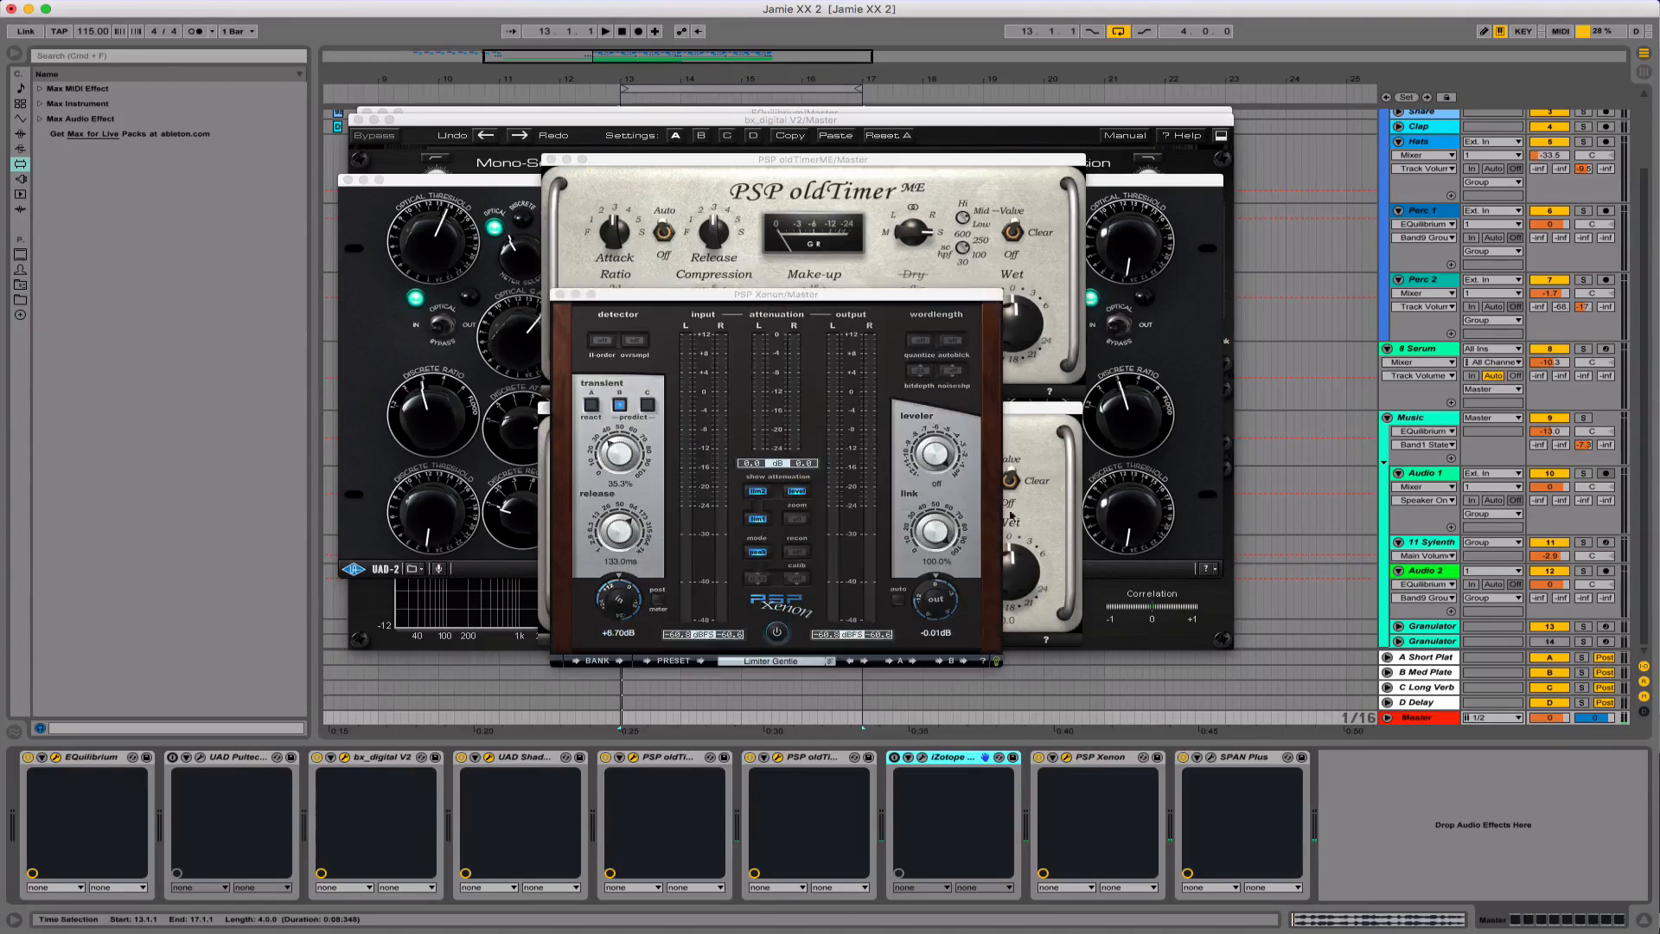
drag(864, 296, 869, 227)
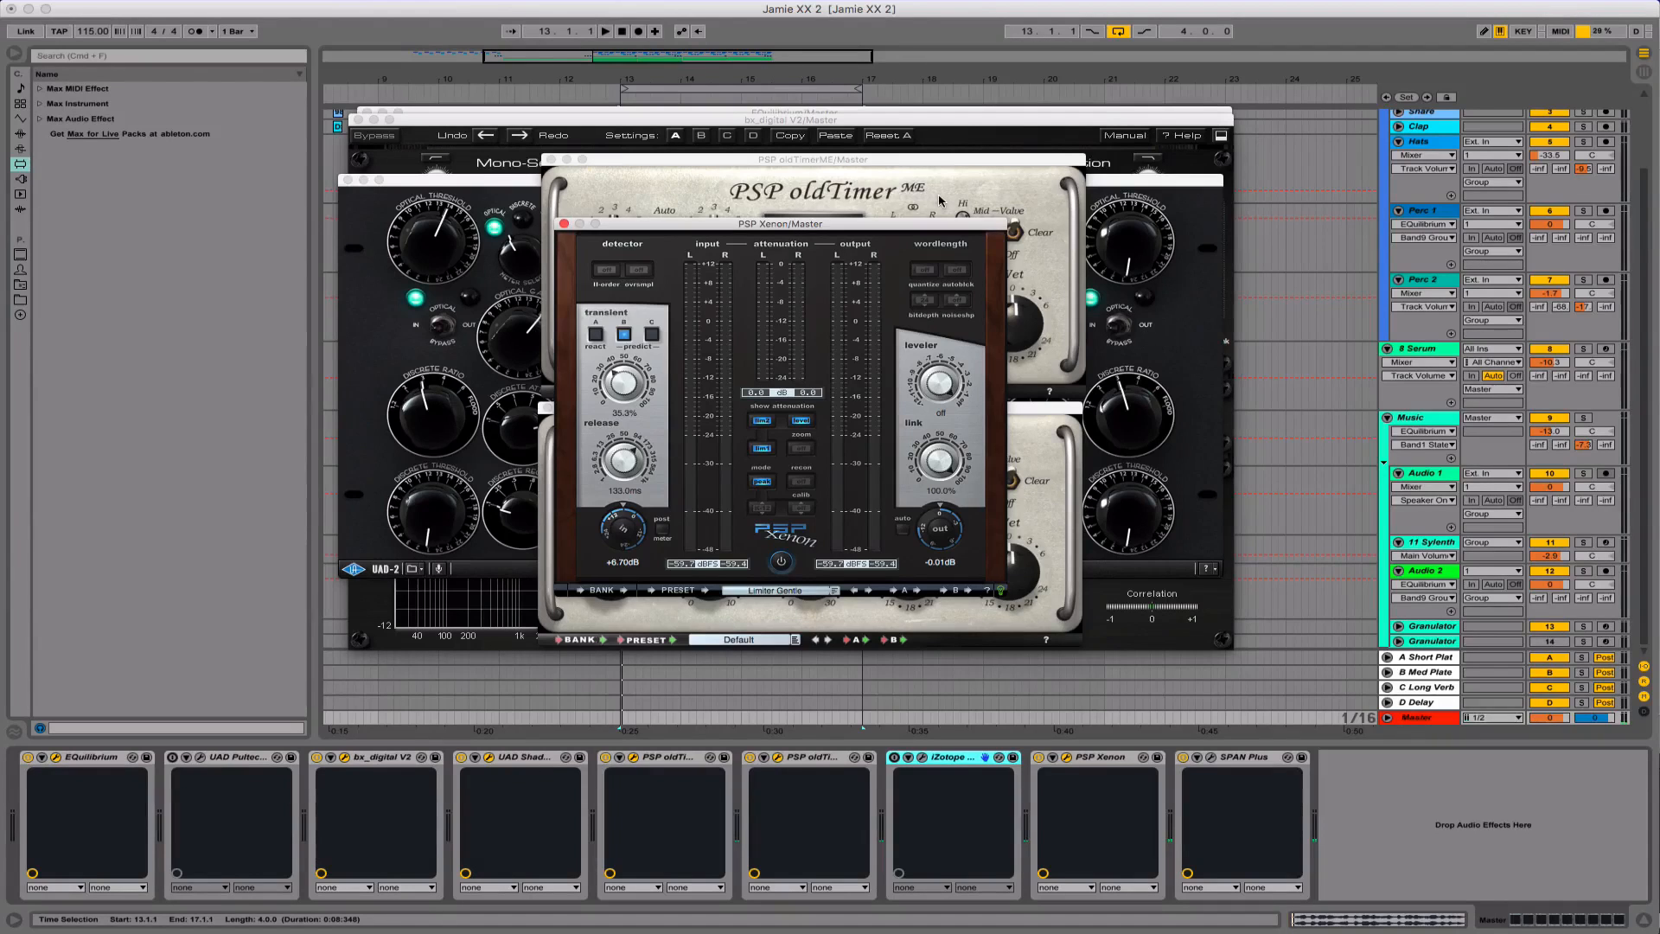
key(super+alt+p)
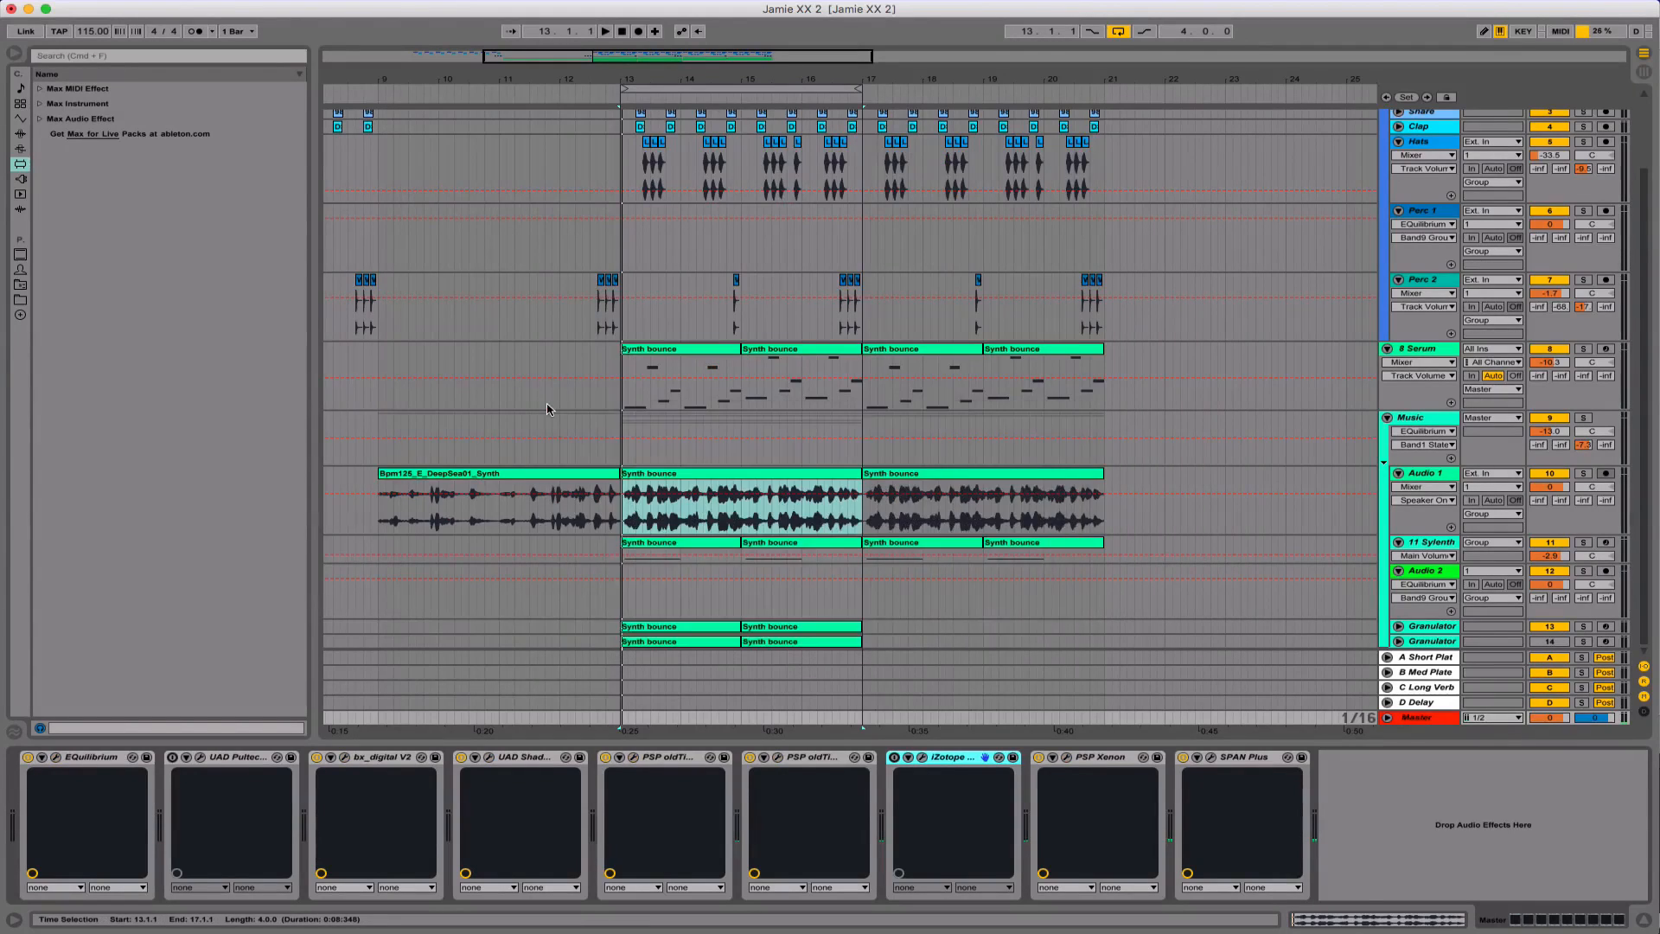